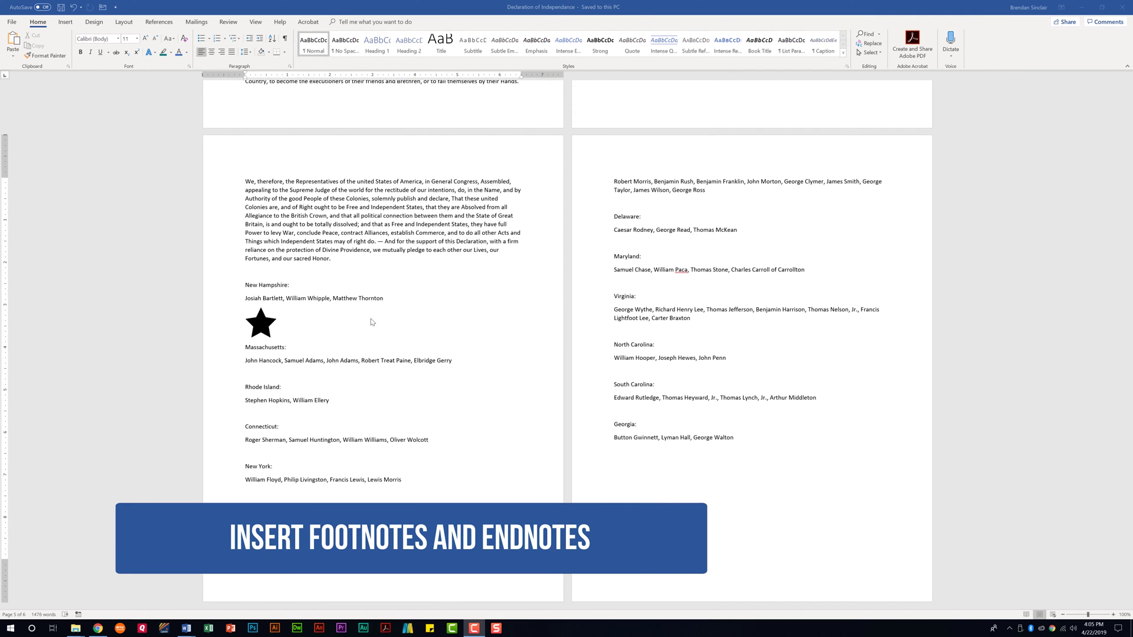
# - Insert footnote 1 directly after the 'New Hampshire:' heading
pyautogui.click(298, 284)
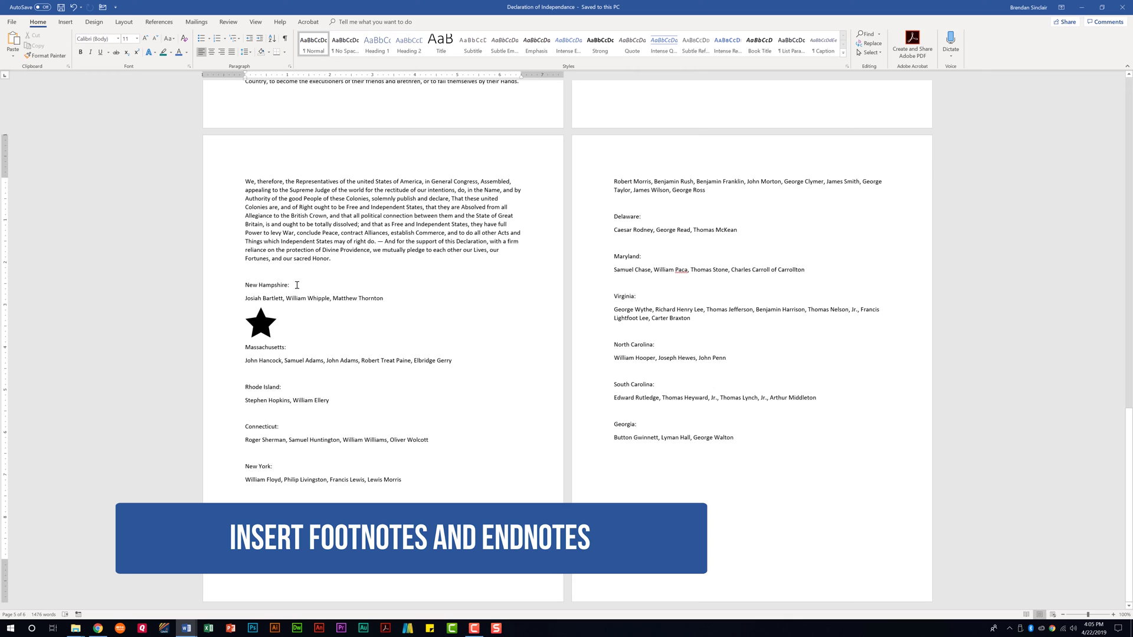
pyautogui.click(165, 23)
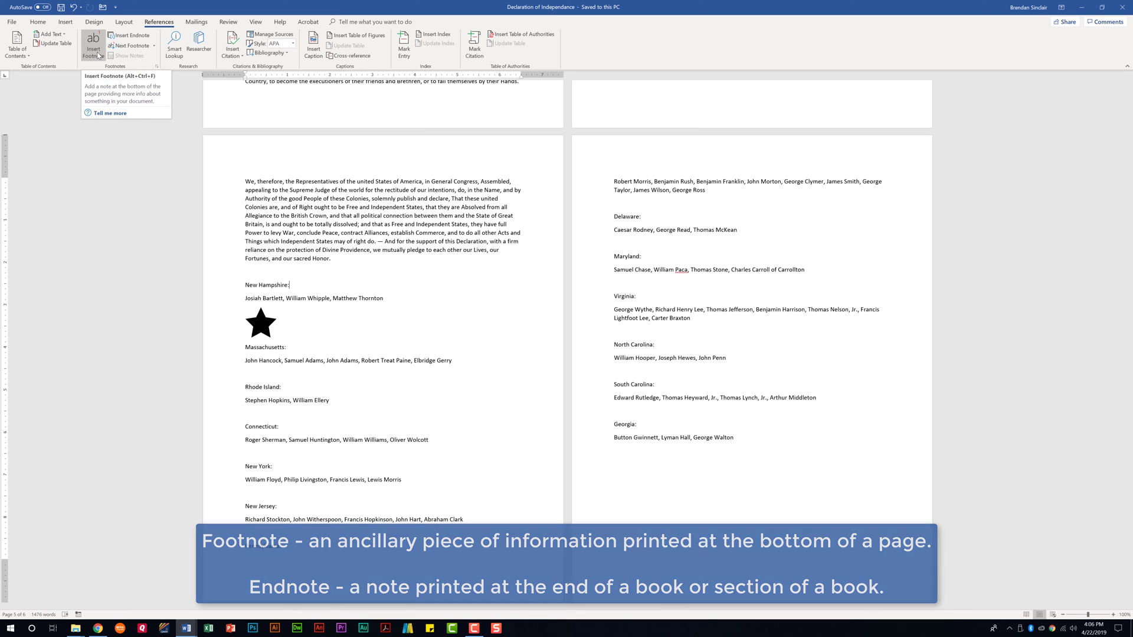
pyautogui.click(98, 55)
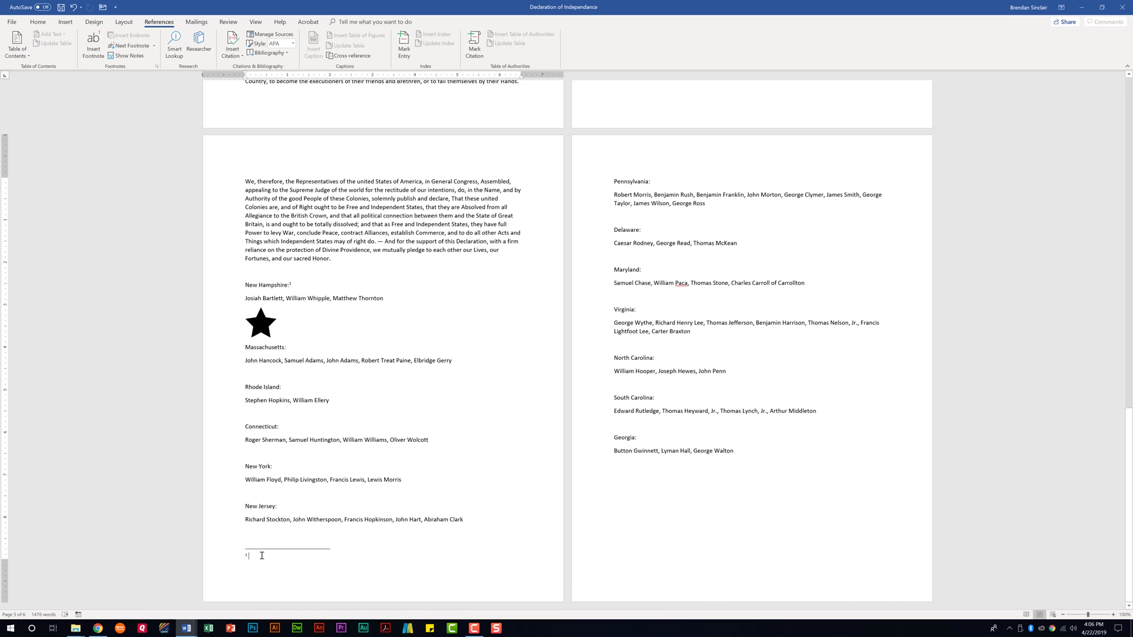
# - Cut the New Hampshire signers line and paste it into footnote 1 as text only
pyautogui.moveTo(246, 299); pyautogui.dragTo(385, 299)
pyautogui.hotkey('ctrl', 'x')
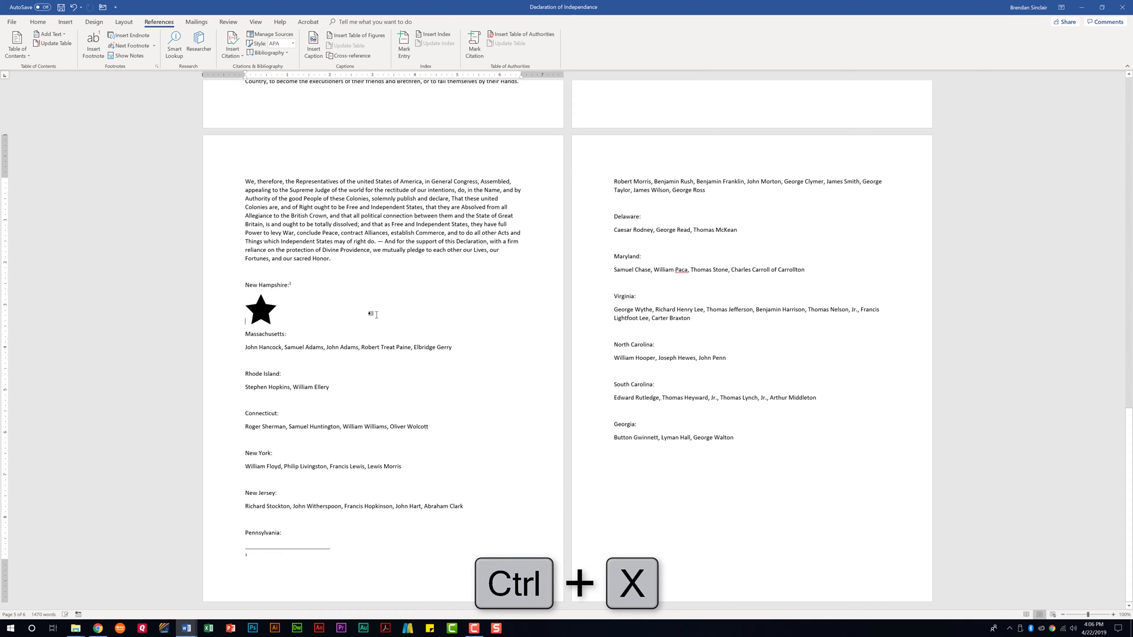
pyautogui.click(251, 558)
pyautogui.rightClick(251, 557)
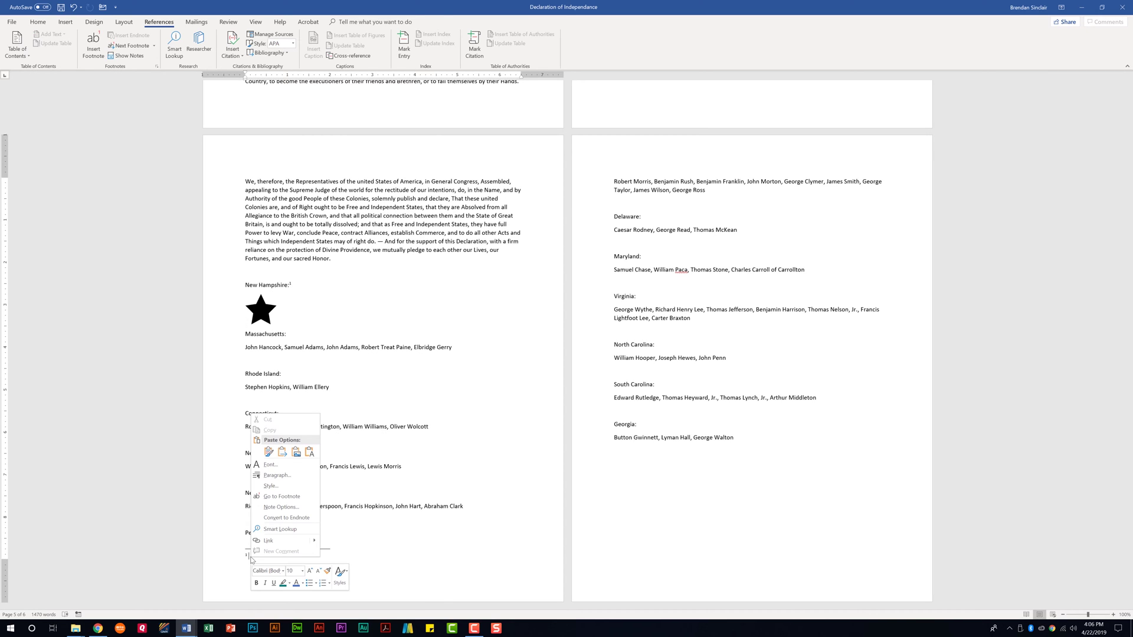
pyautogui.click(309, 452)
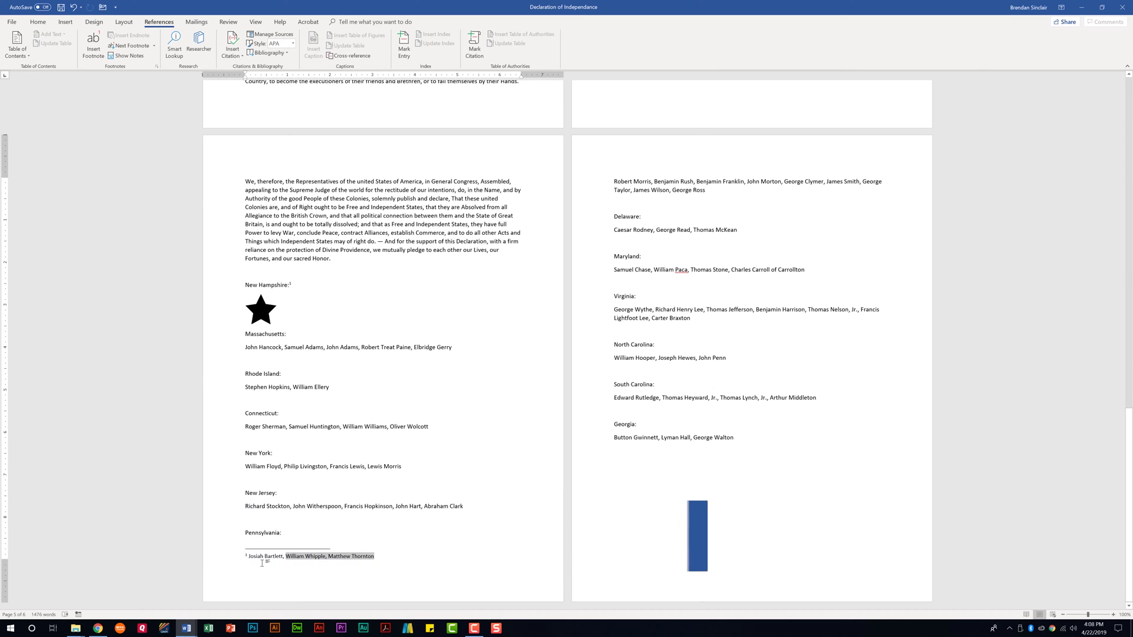
pyautogui.moveTo(262, 564); pyautogui.dragTo(251, 561)
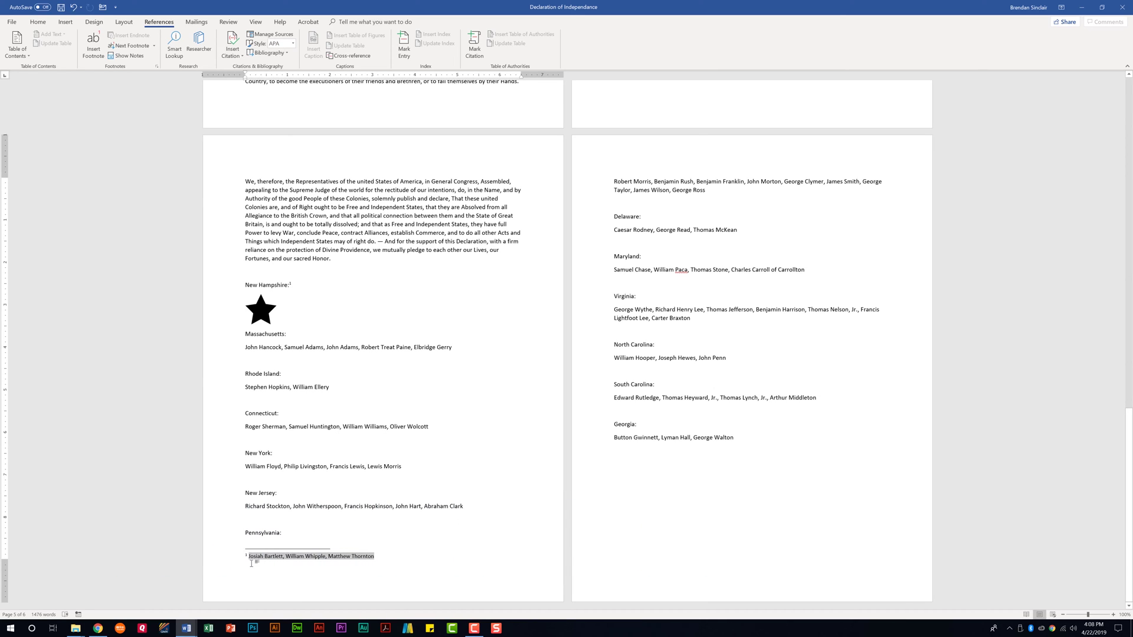
pyautogui.rightClick(372, 563)
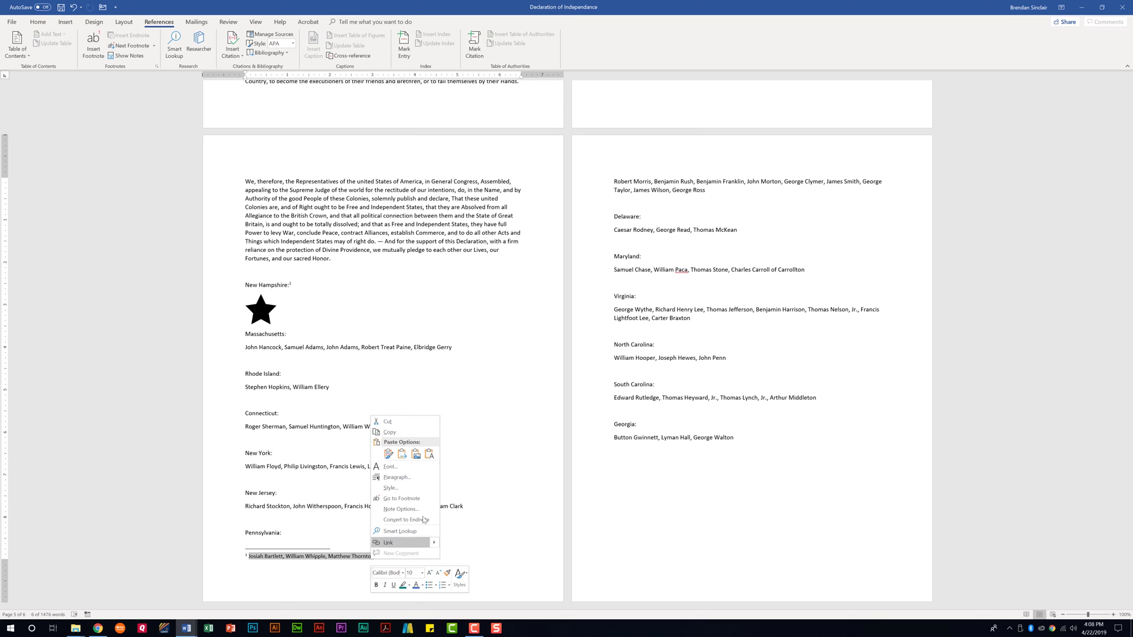
pyautogui.click(421, 479)
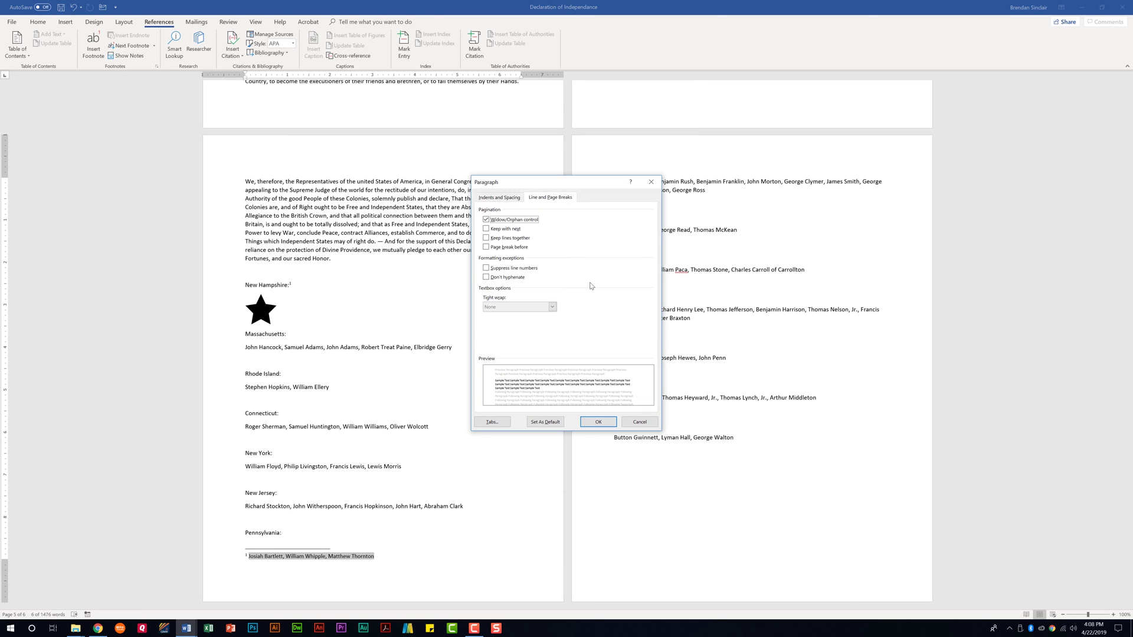
pyautogui.click(523, 197)
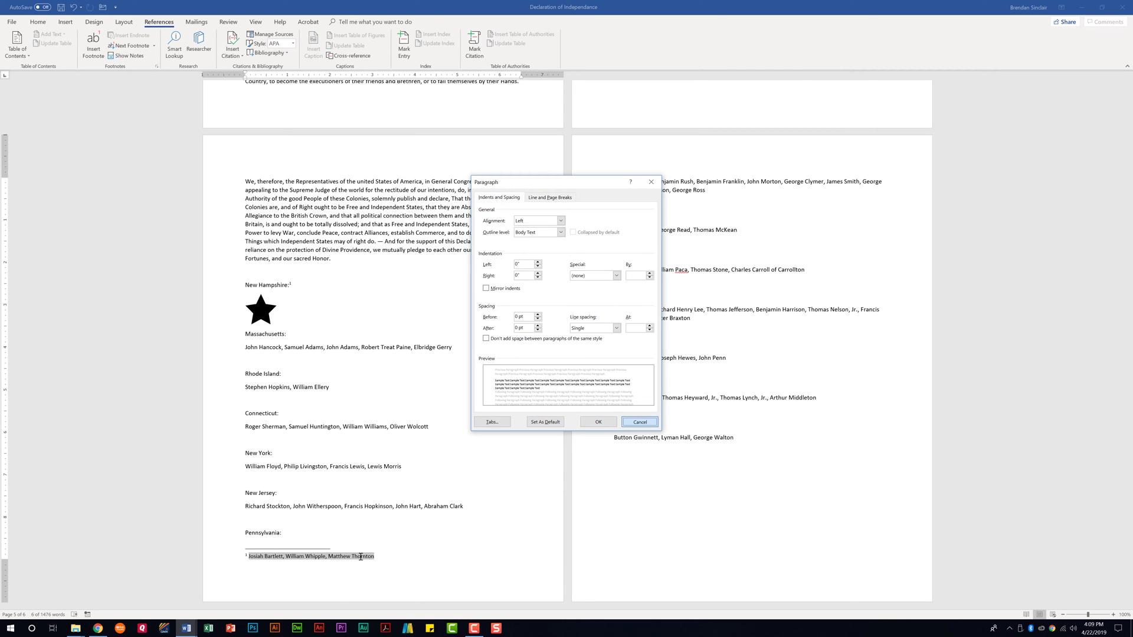
pyautogui.click(637, 422)
pyautogui.rightClick(349, 557)
pyautogui.click(389, 483)
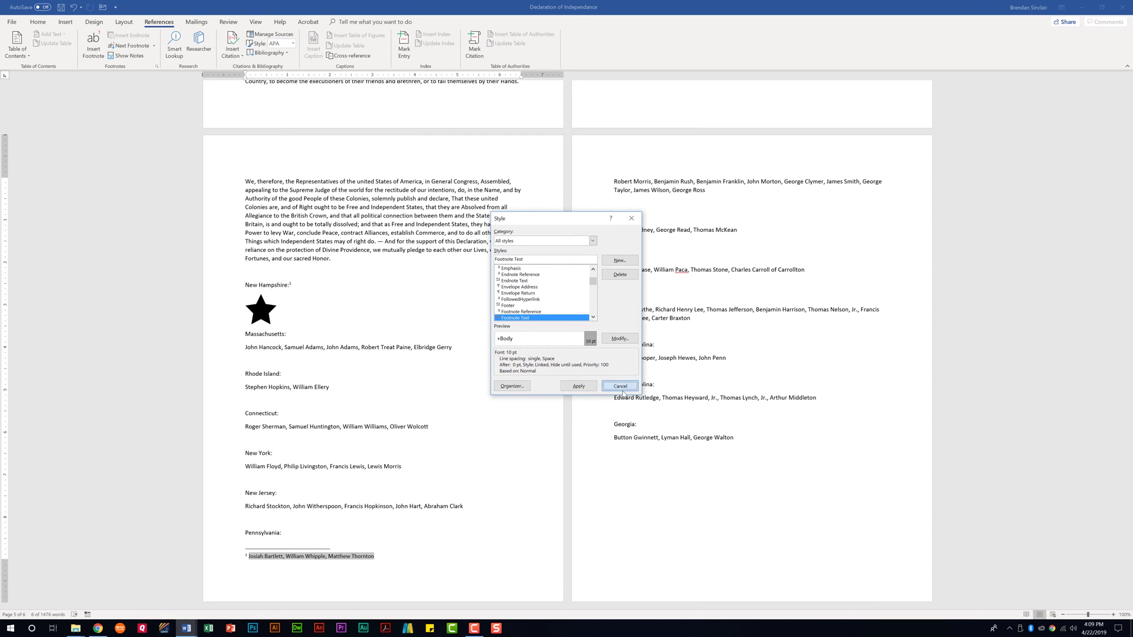
pyautogui.click(619, 386)
pyautogui.rightClick(368, 559)
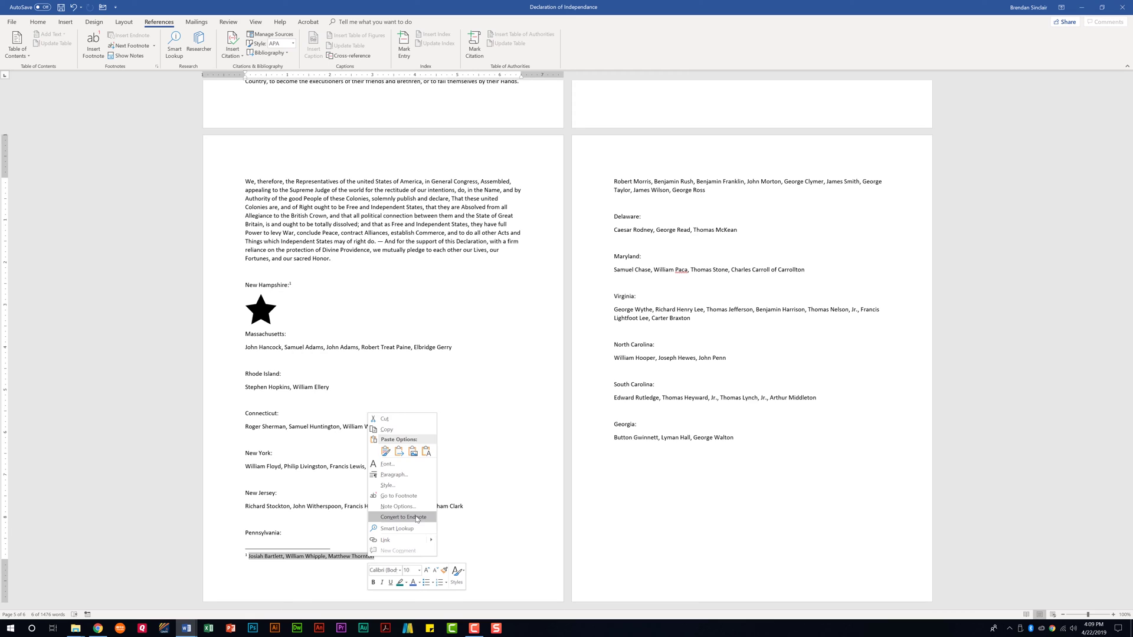
pyautogui.click(418, 512)
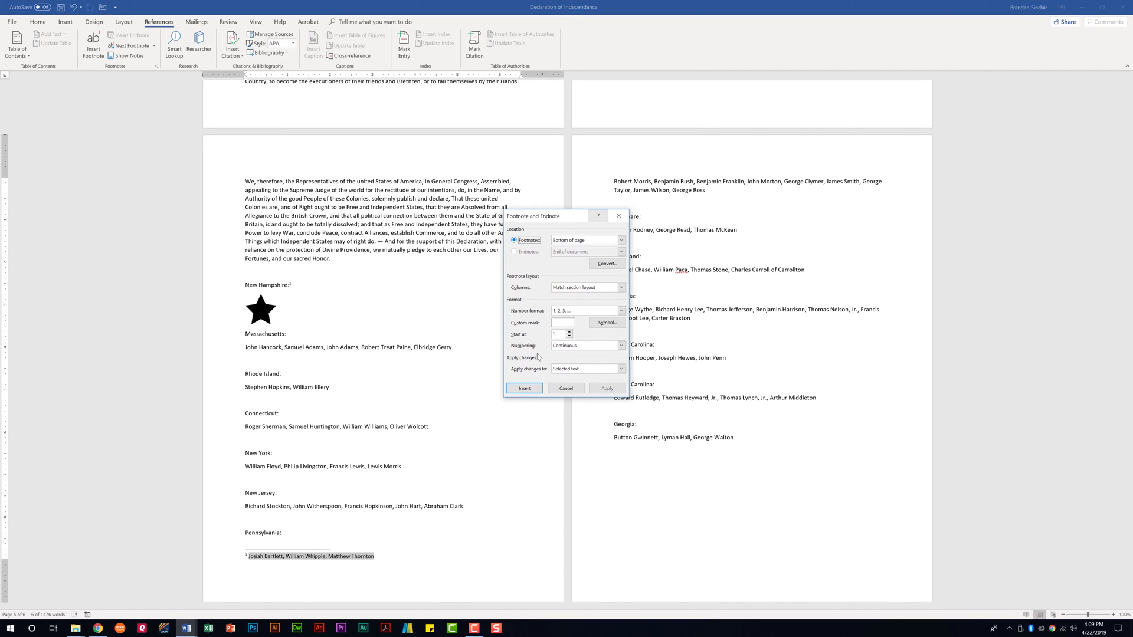
pyautogui.click(621, 241)
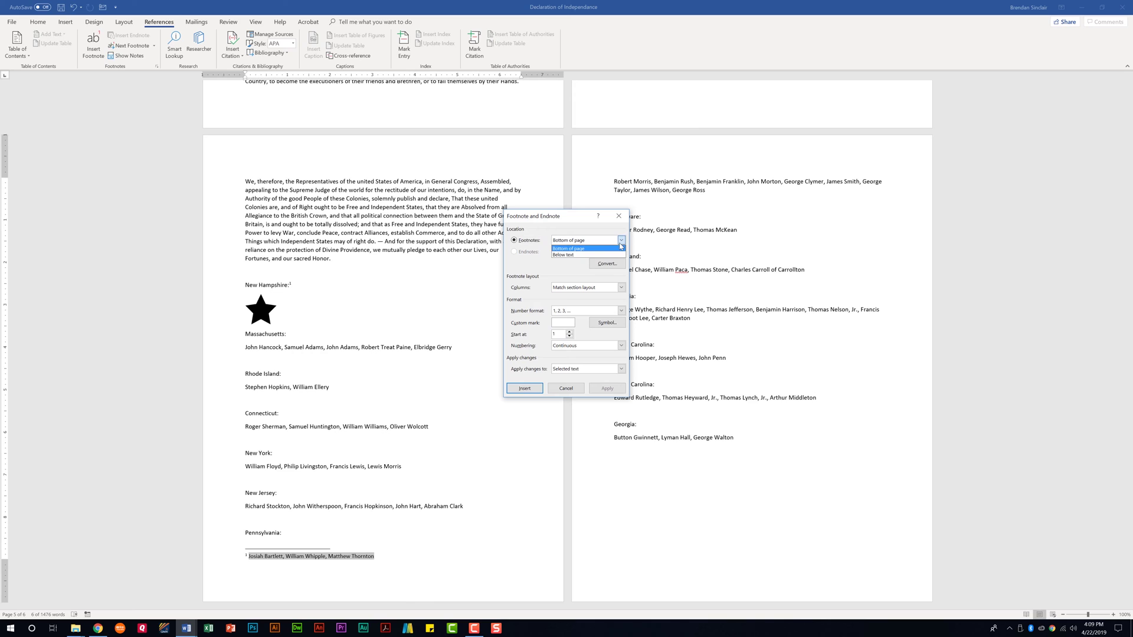
pyautogui.click(620, 247)
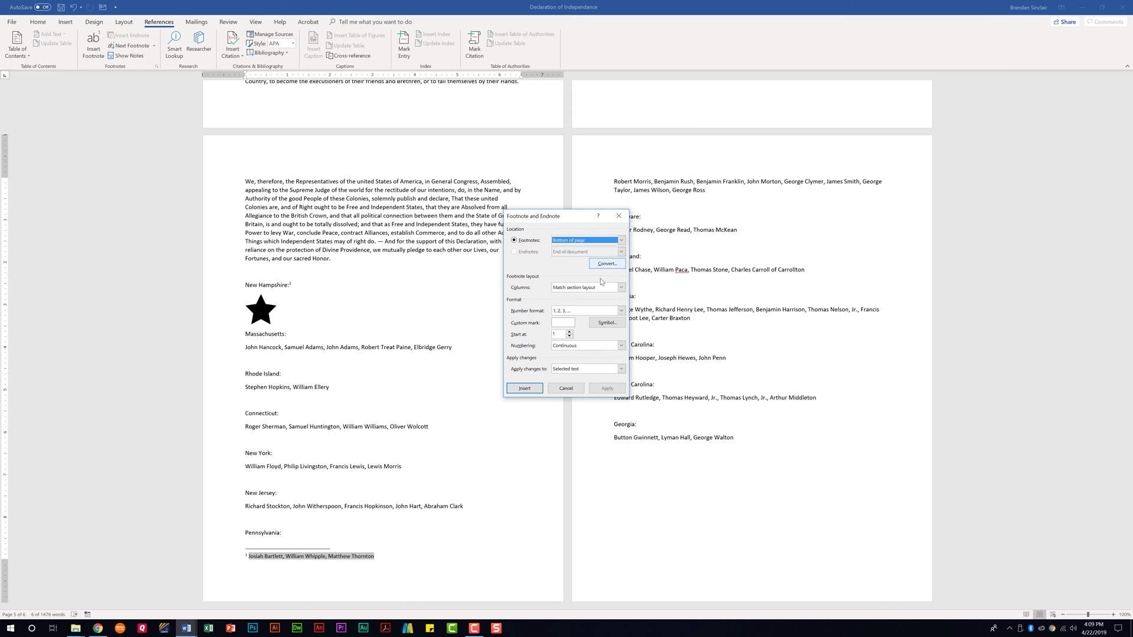
pyautogui.click(618, 289)
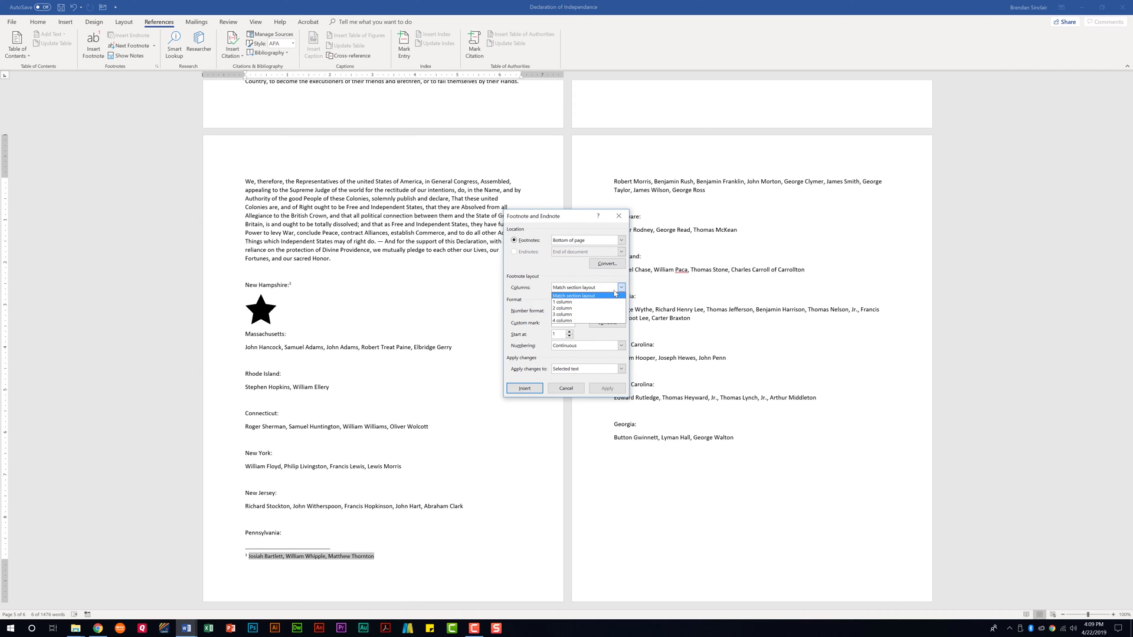
pyautogui.click(614, 294)
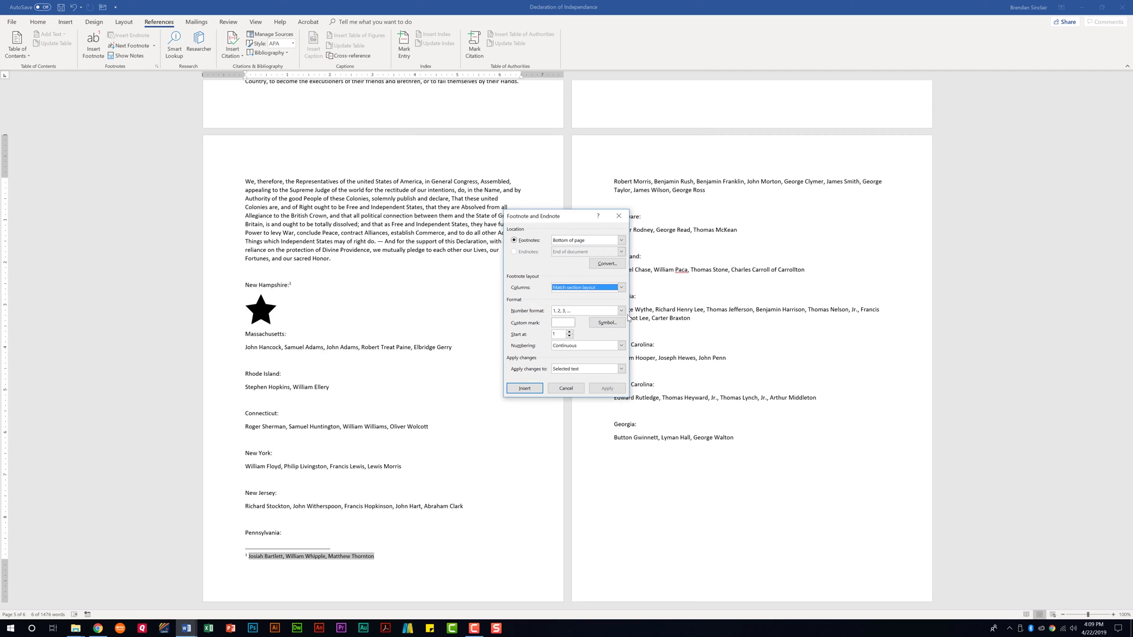
pyautogui.click(621, 311)
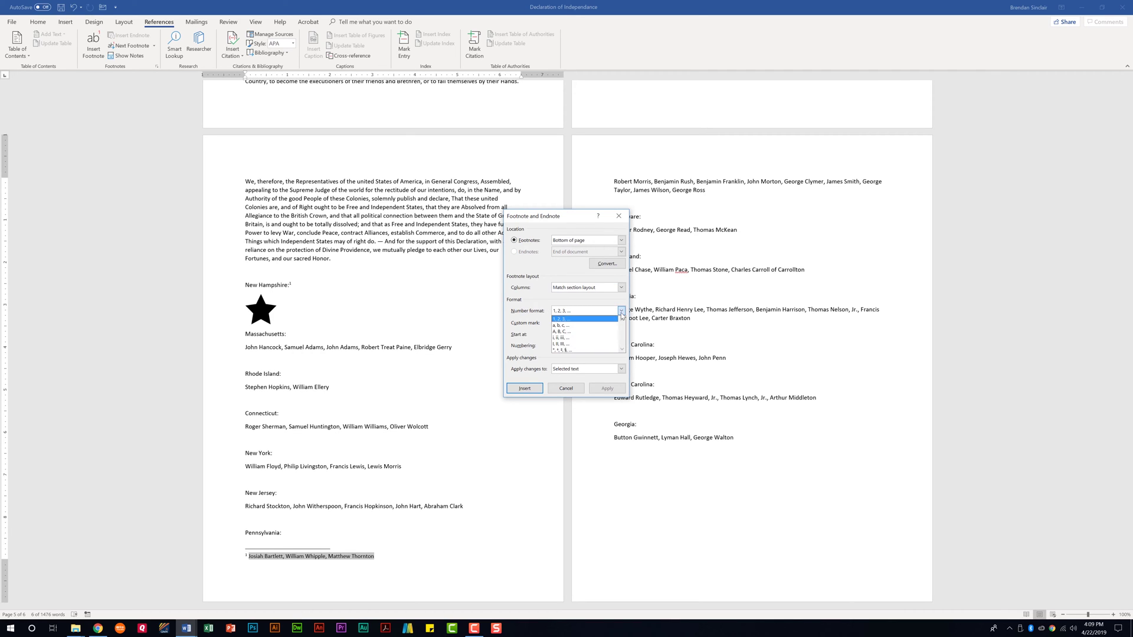
pyautogui.click(549, 343)
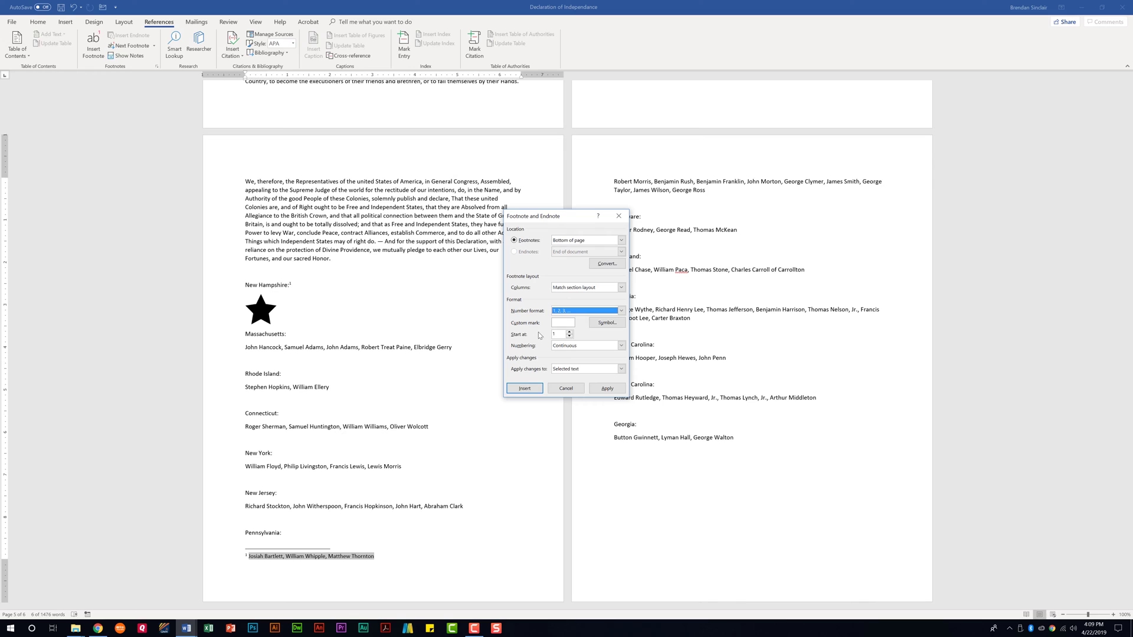
pyautogui.click(575, 388)
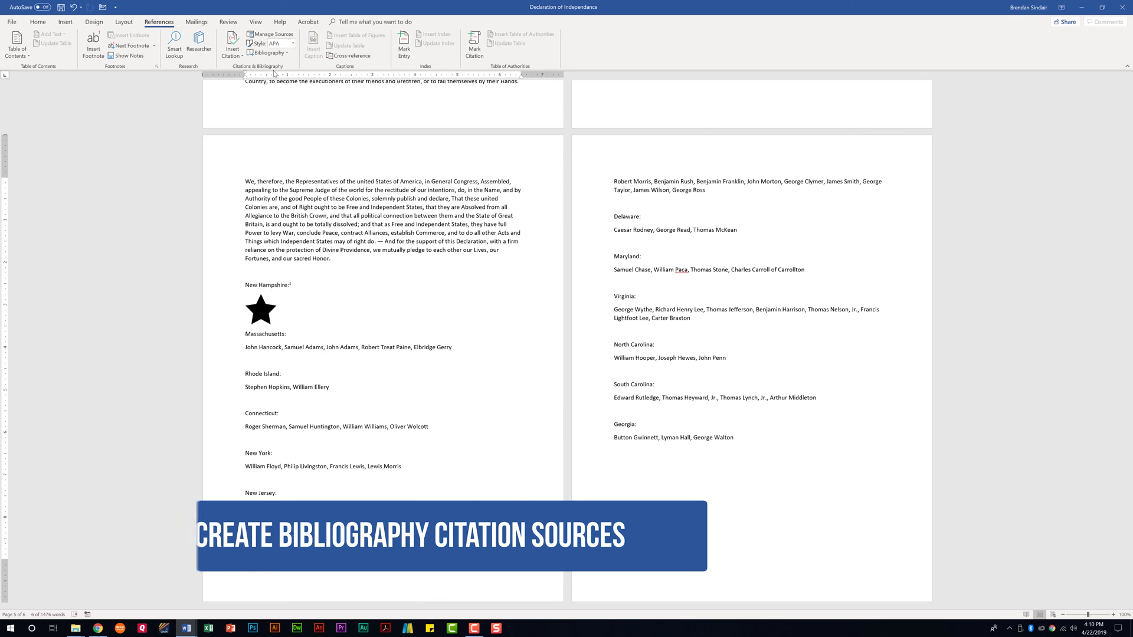
# - Start a new citation source and set its type to Web site
pyautogui.click(233, 40)
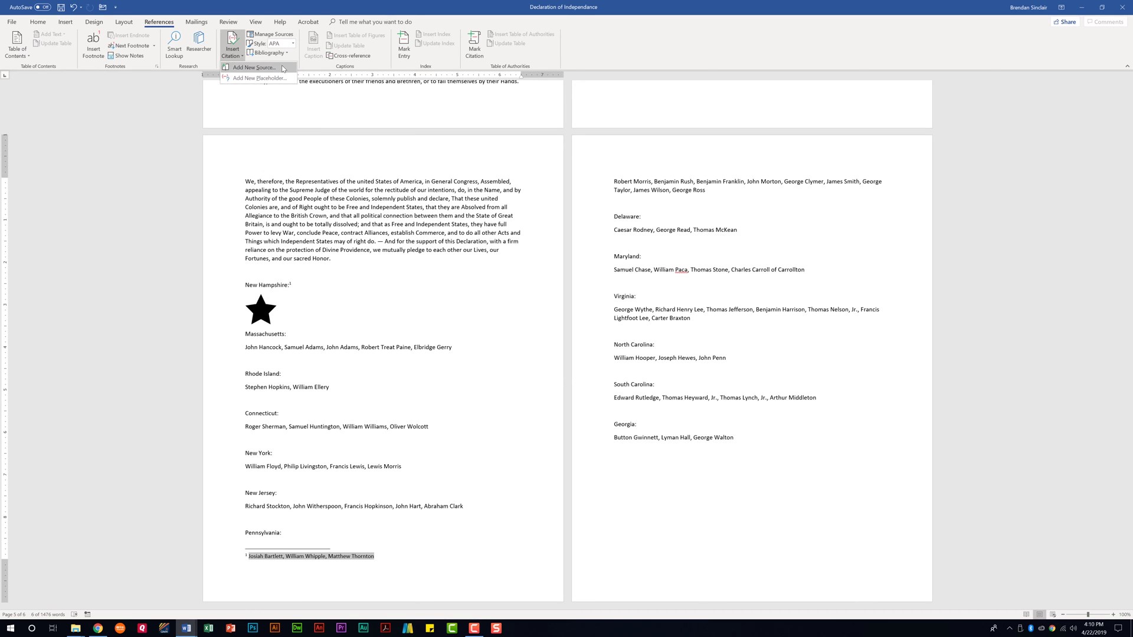
pyautogui.click(283, 68)
pyautogui.click(508, 257)
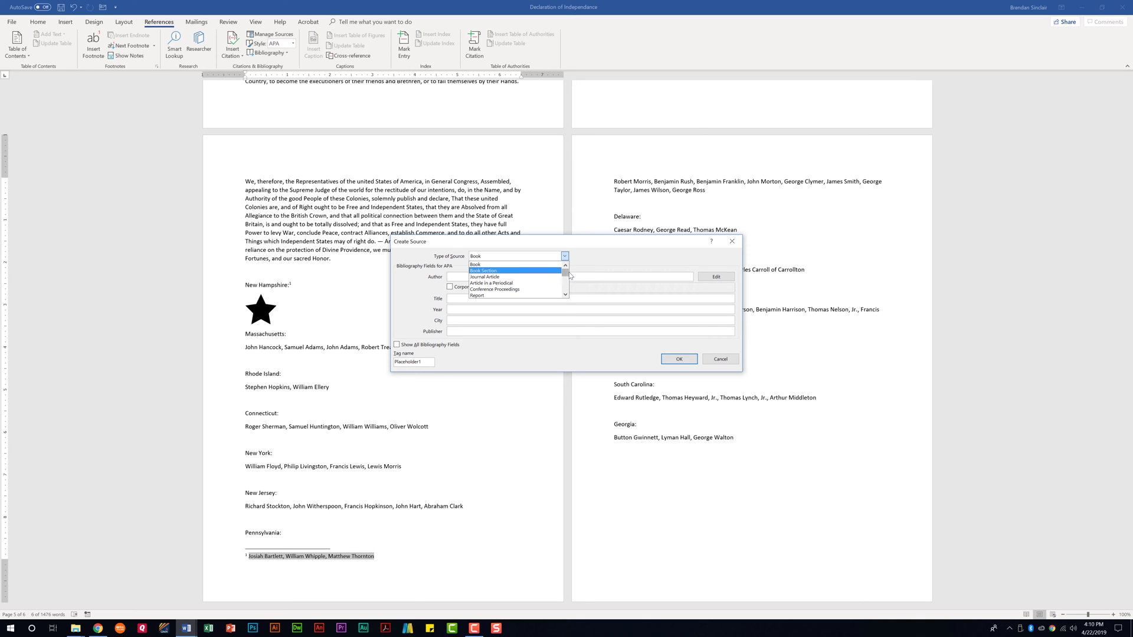
pyautogui.moveTo(565, 274); pyautogui.dragTo(566, 280)
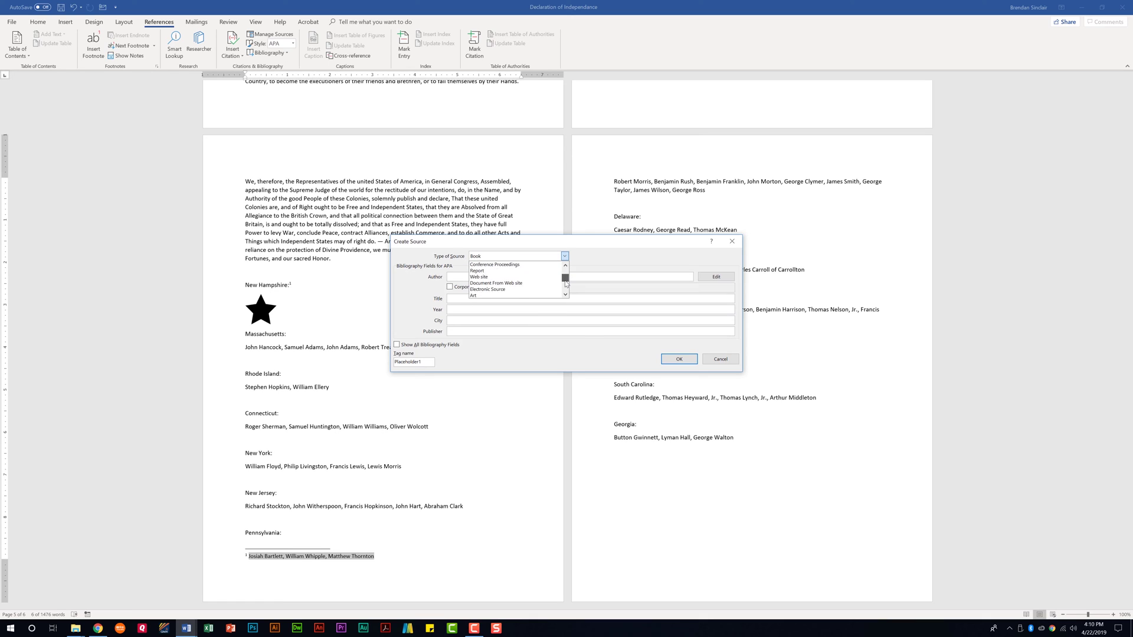
pyautogui.click(513, 282)
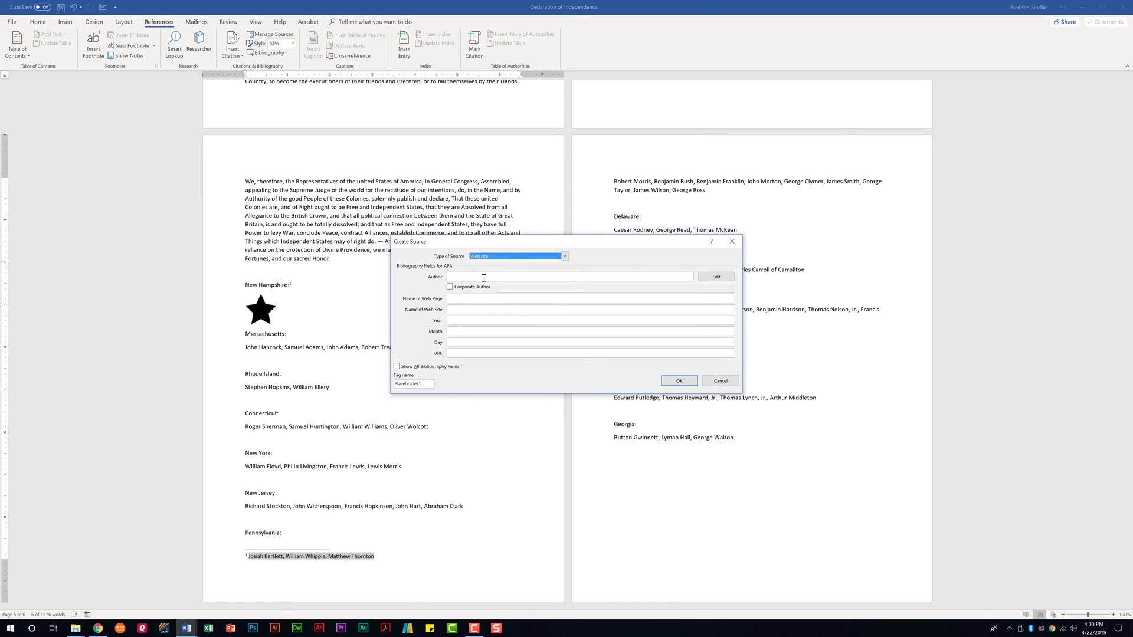
# - Enter the author and the web page name 'MOS Word 2016', then insert the citation
pyautogui.click(484, 278)
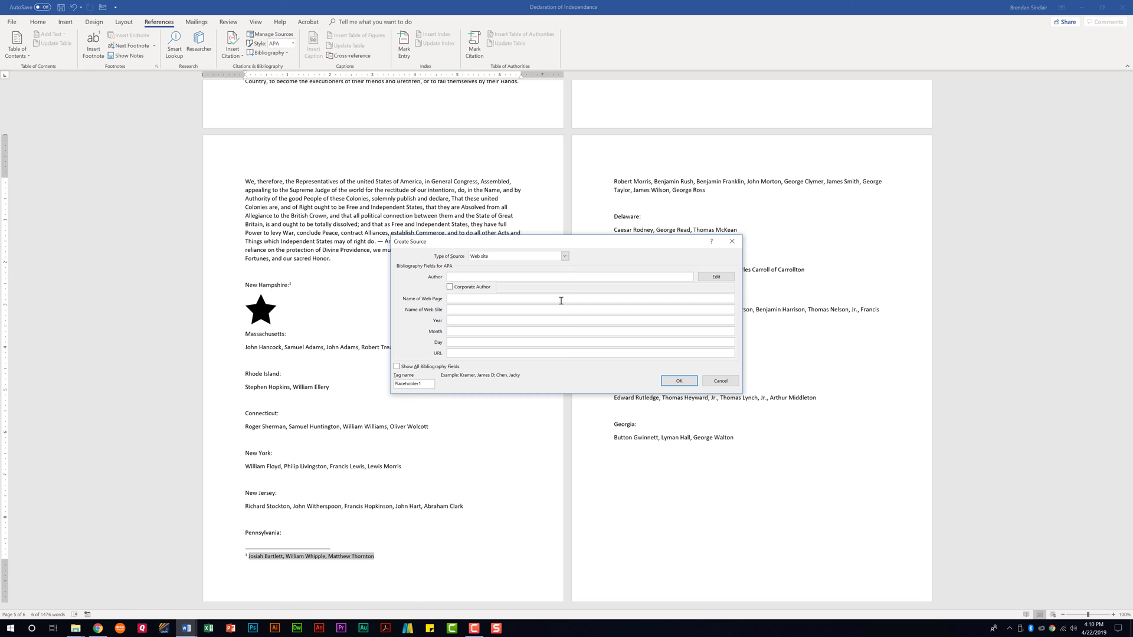
pyautogui.write('Brendan Sinclair')
pyautogui.press('Tab')
pyautogui.write('MOS Word 2016')
pyautogui.press('Tab')
pyautogui.click(679, 381)
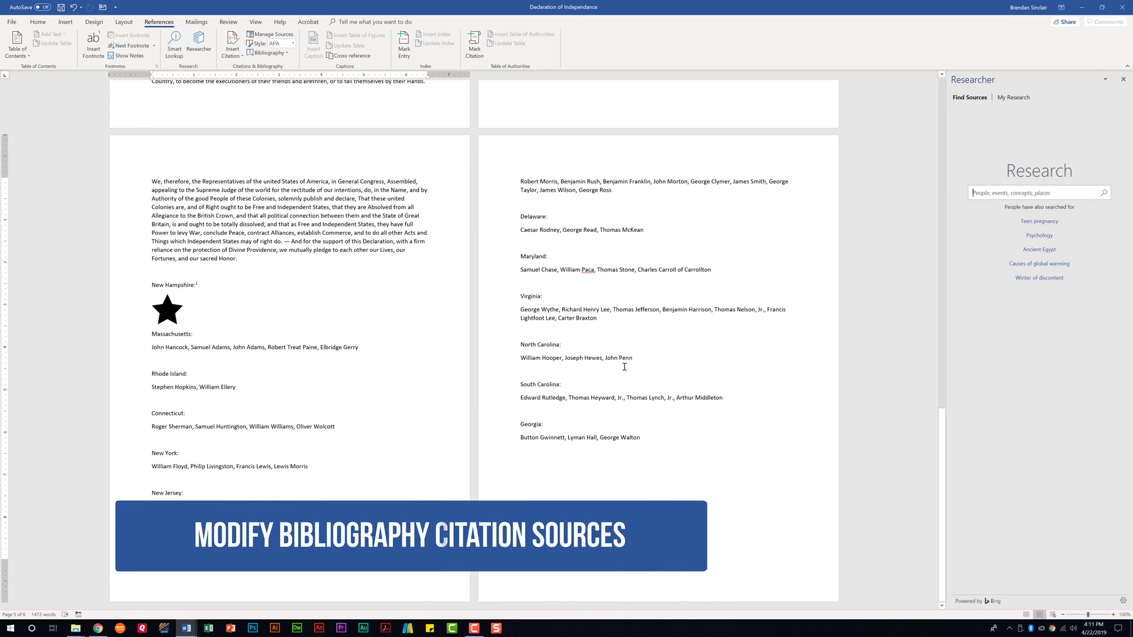
pyautogui.click(282, 35)
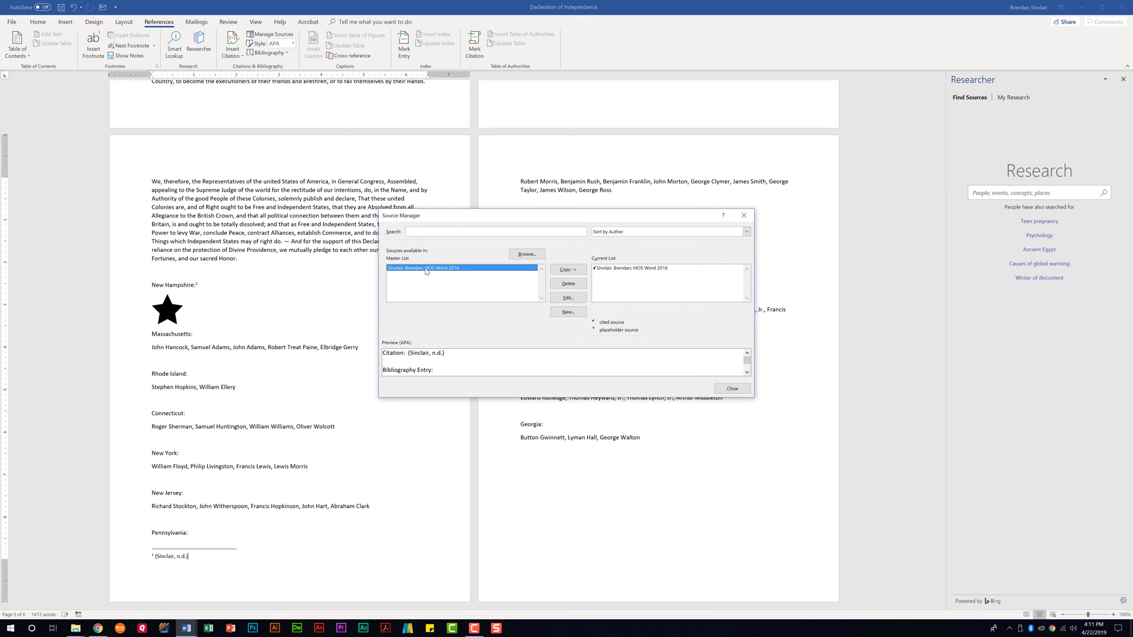
pyautogui.click(578, 298)
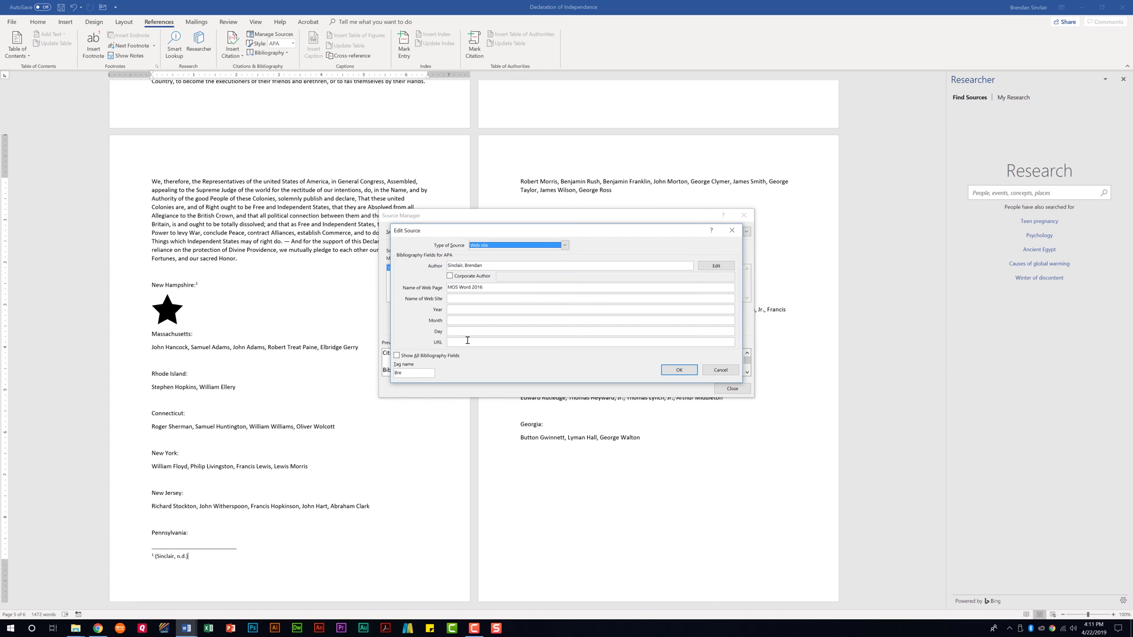
pyautogui.click(468, 341)
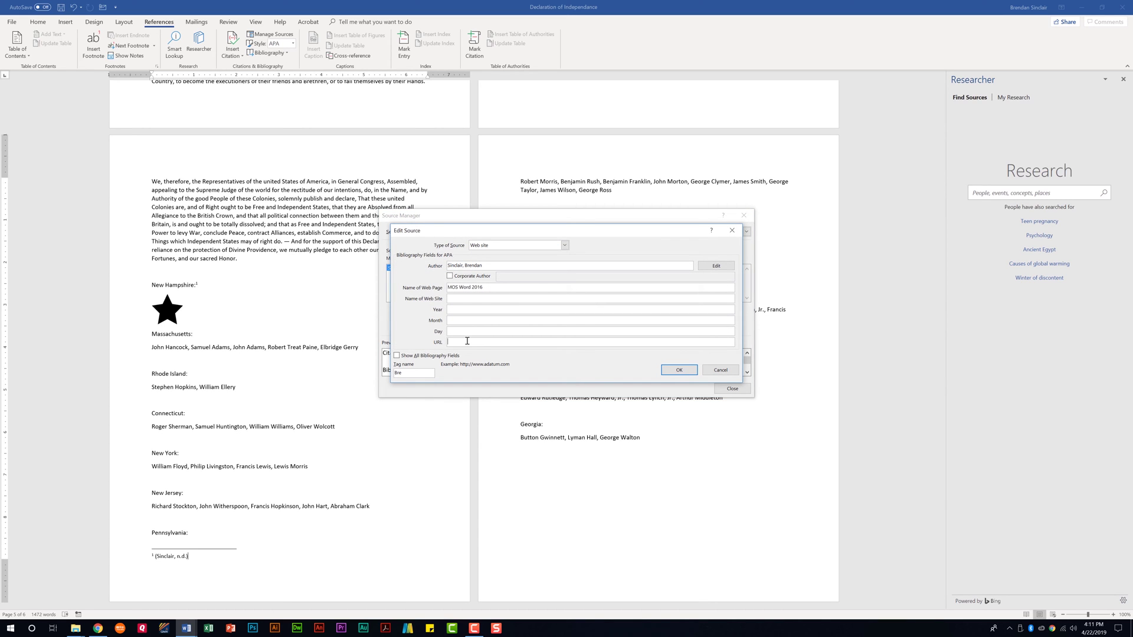
pyautogui.write('www.youtube.com')
pyautogui.click(671, 370)
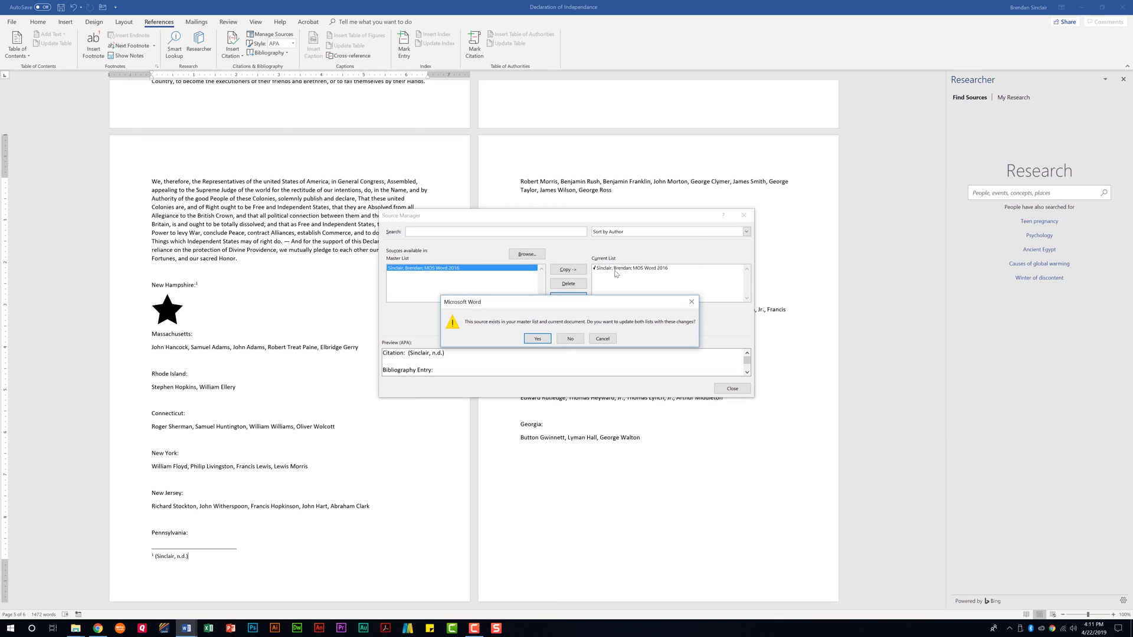
pyautogui.click(538, 339)
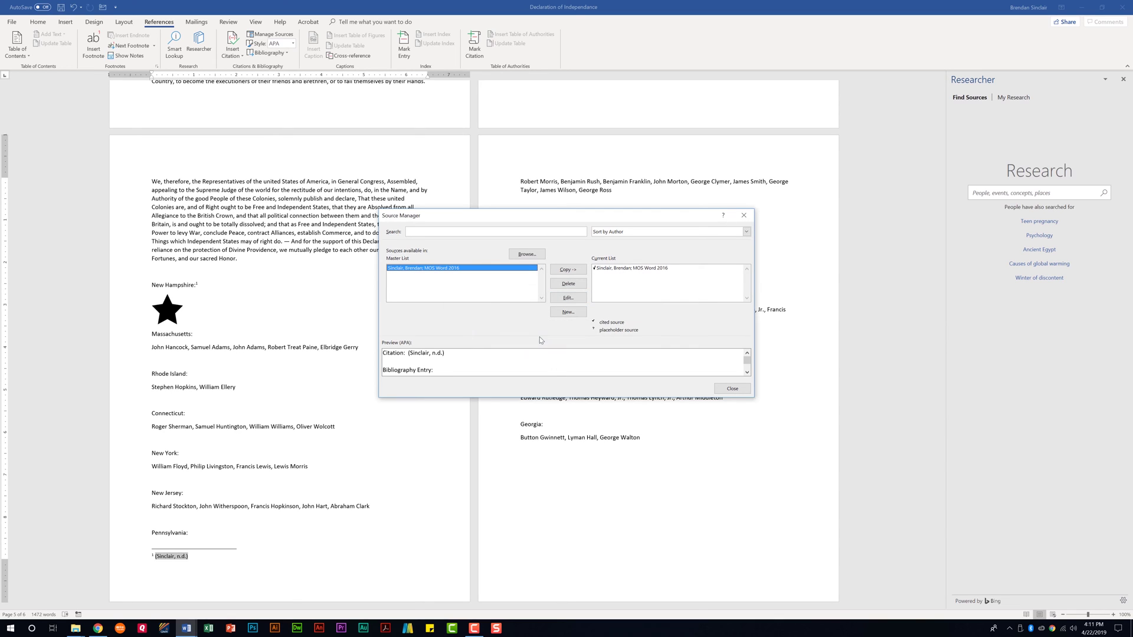
pyautogui.click(733, 389)
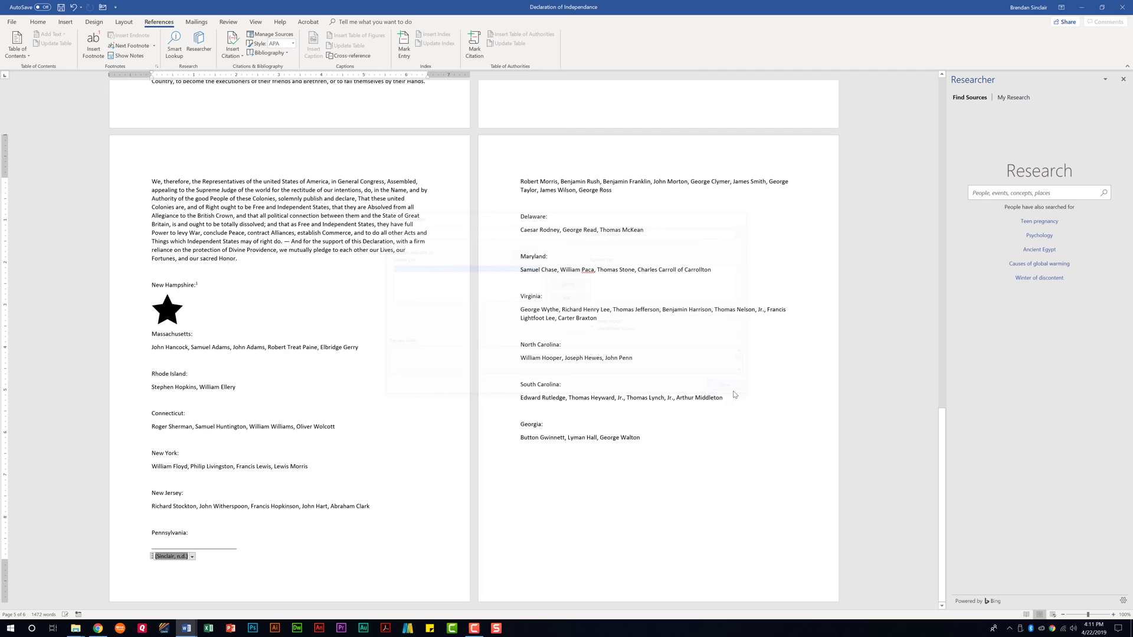
# - Select the citation in footnote 1 and delete it
pyautogui.click(233, 559)
pyautogui.click(227, 561)
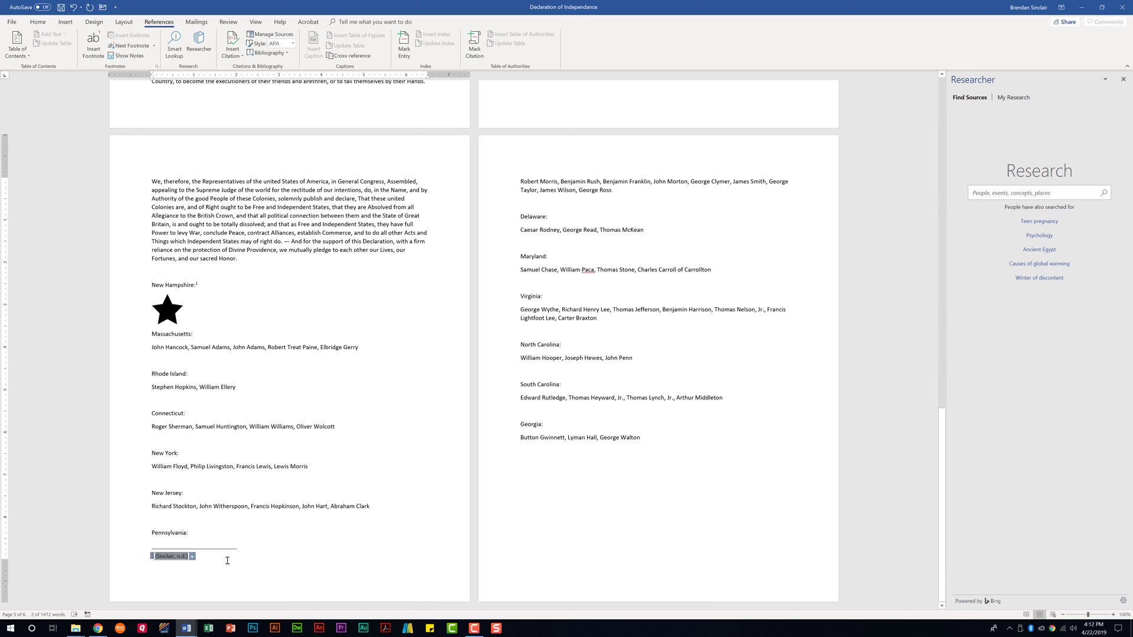
pyautogui.press('Delete')
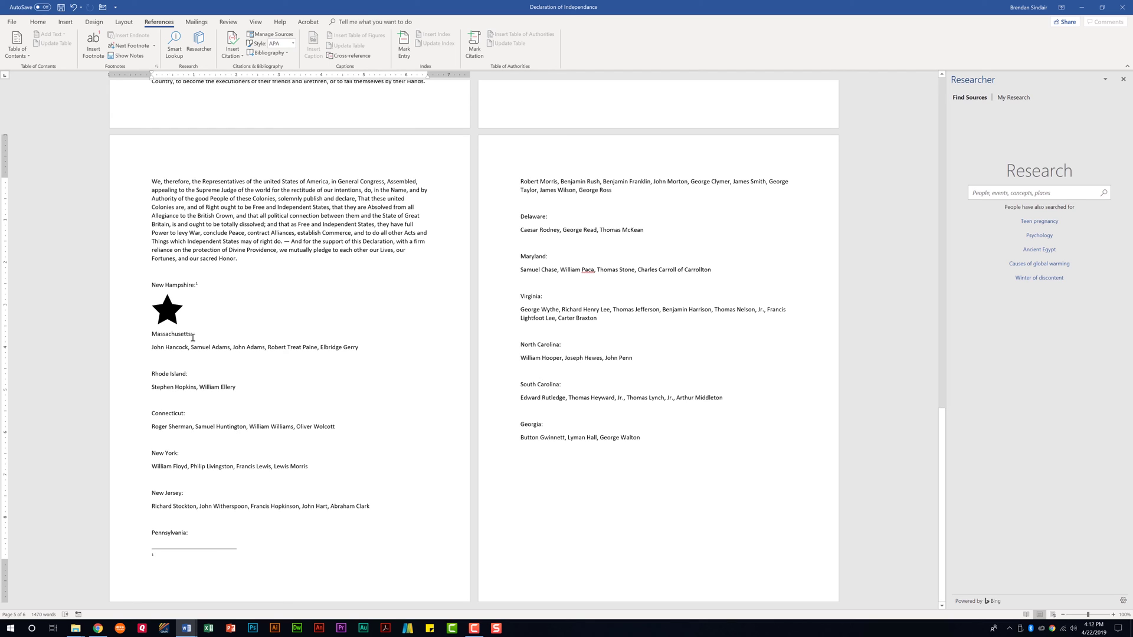
# - Insert a citation of the MOS Word 2016 source right after 'our sacred Honor.'
pyautogui.click(264, 257)
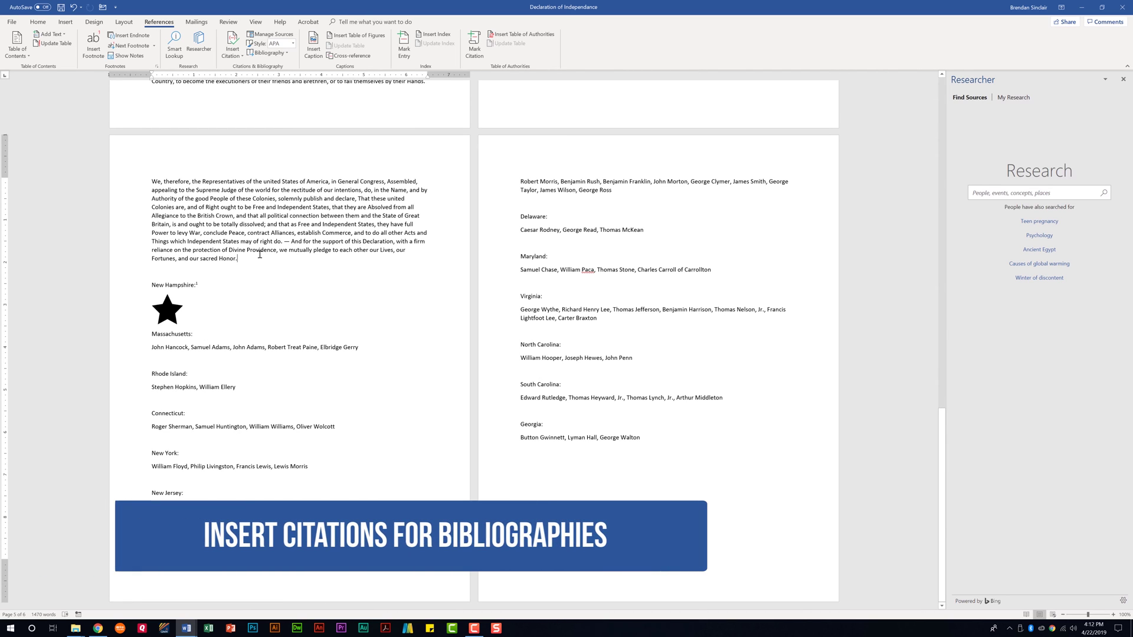
pyautogui.click(232, 46)
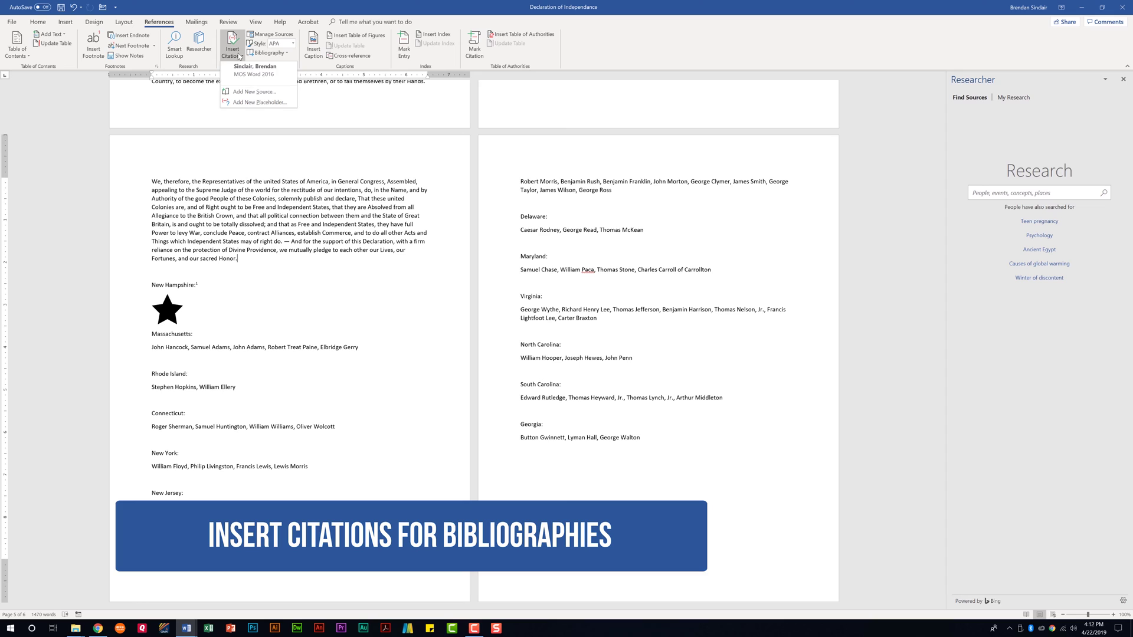
pyautogui.click(263, 71)
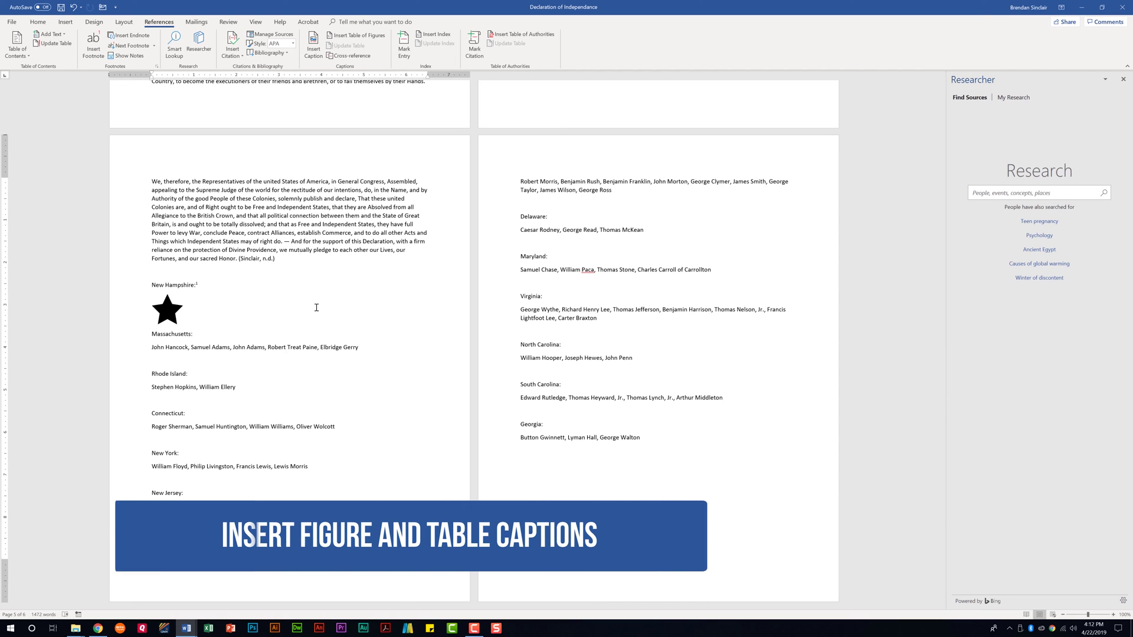
# - Caption the star graphic 'Figure 1 Star', with label Figure and position Below
pyautogui.click(165, 311)
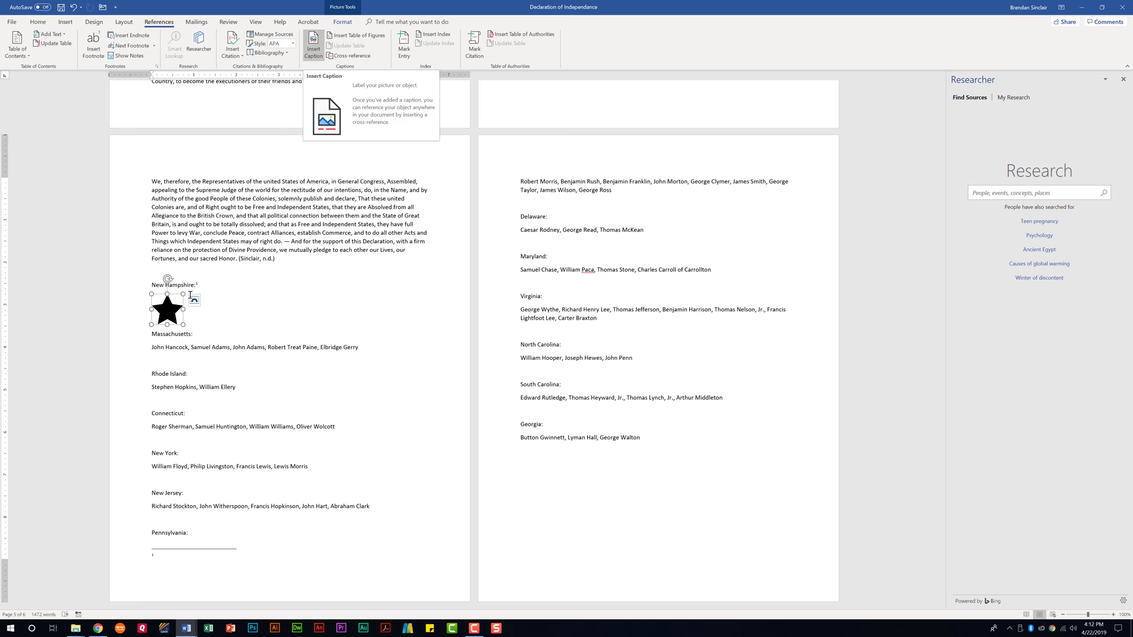
pyautogui.rightClick(174, 305)
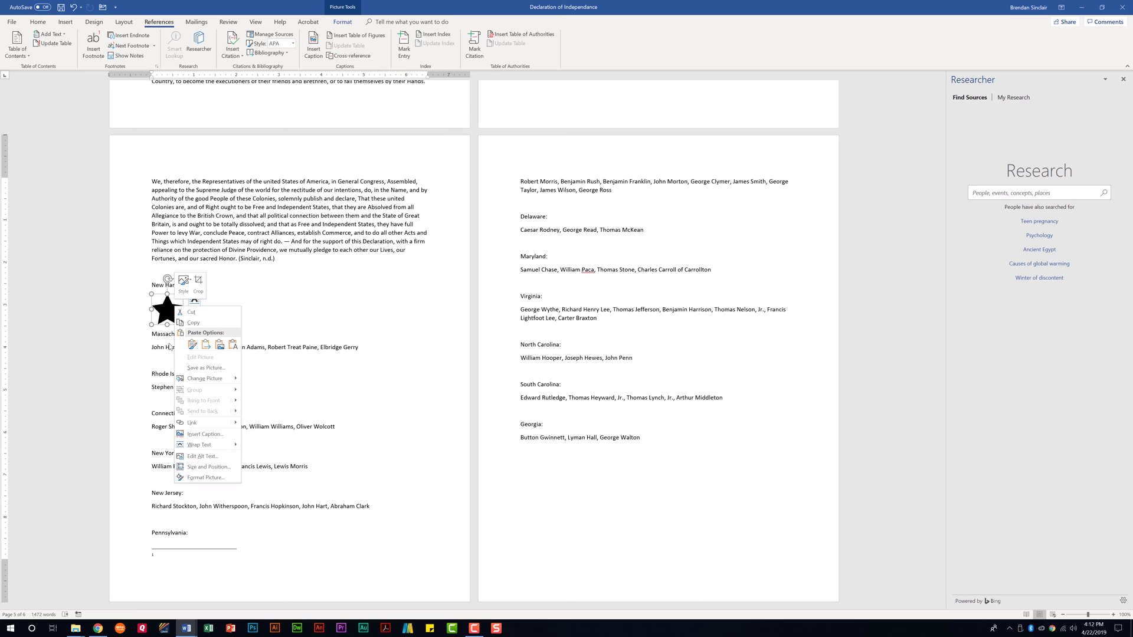
pyautogui.click(214, 436)
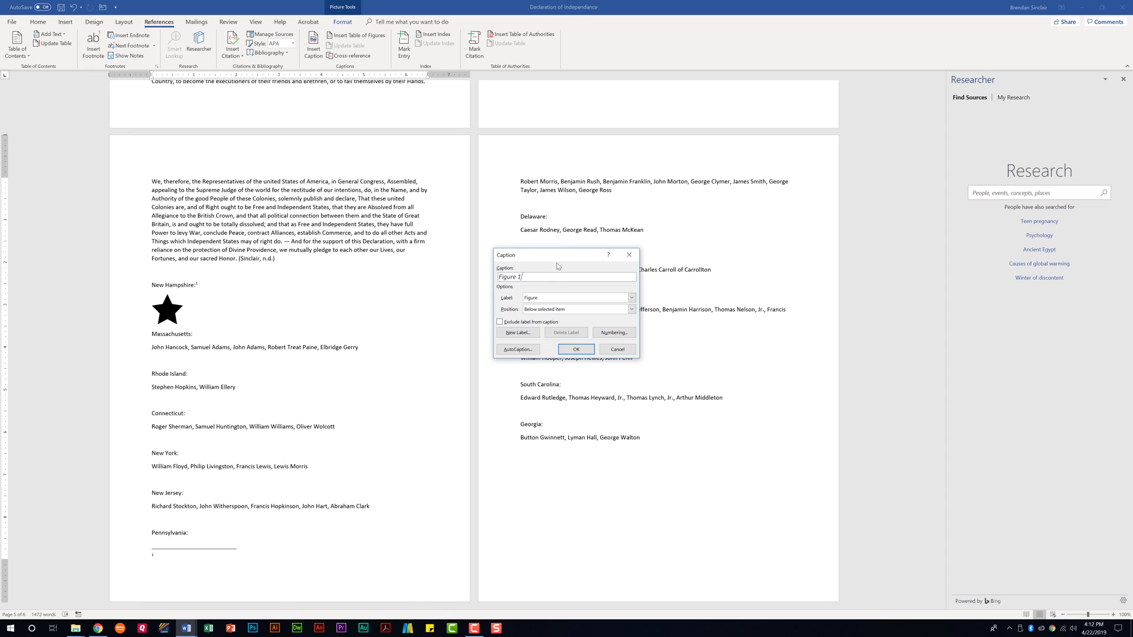
pyautogui.write('Star')
pyautogui.click(603, 302)
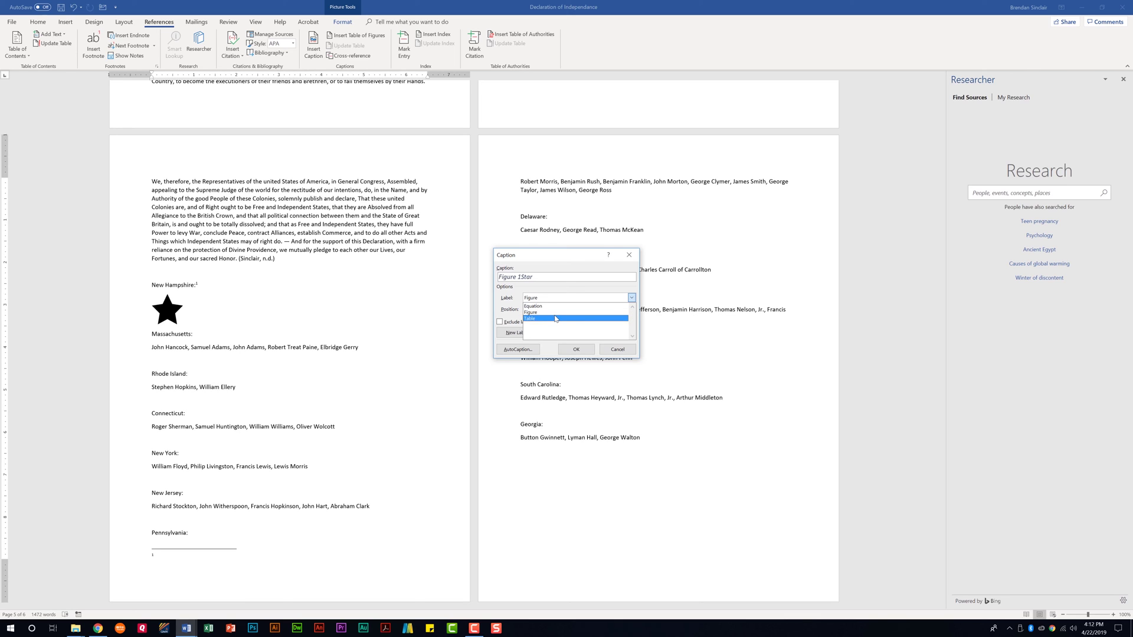
pyautogui.click(518, 308)
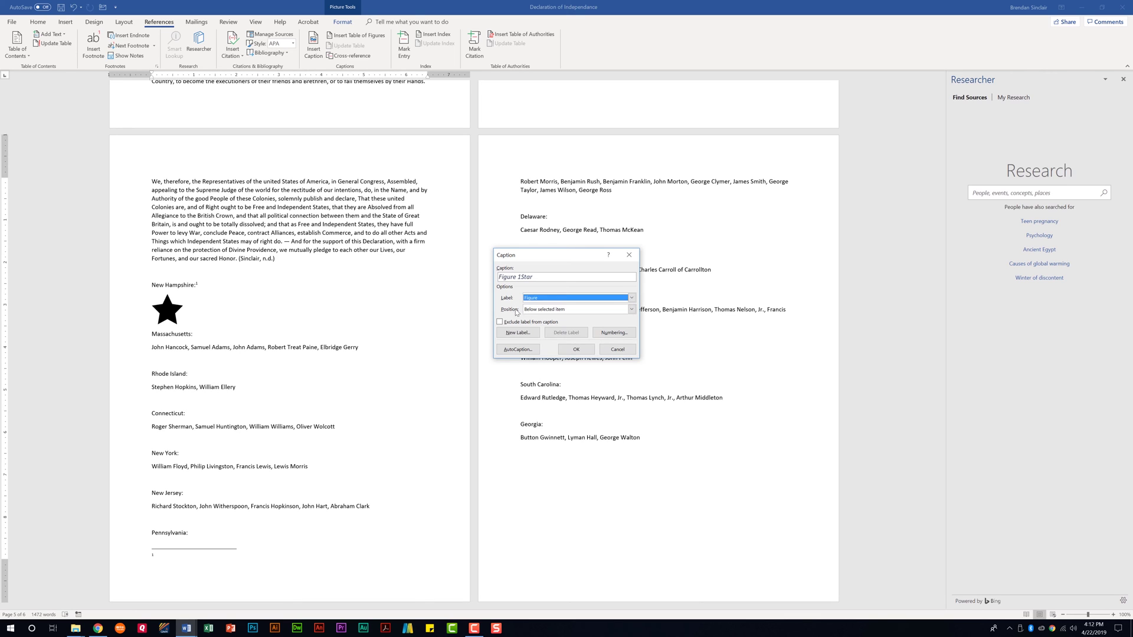
pyautogui.click(562, 309)
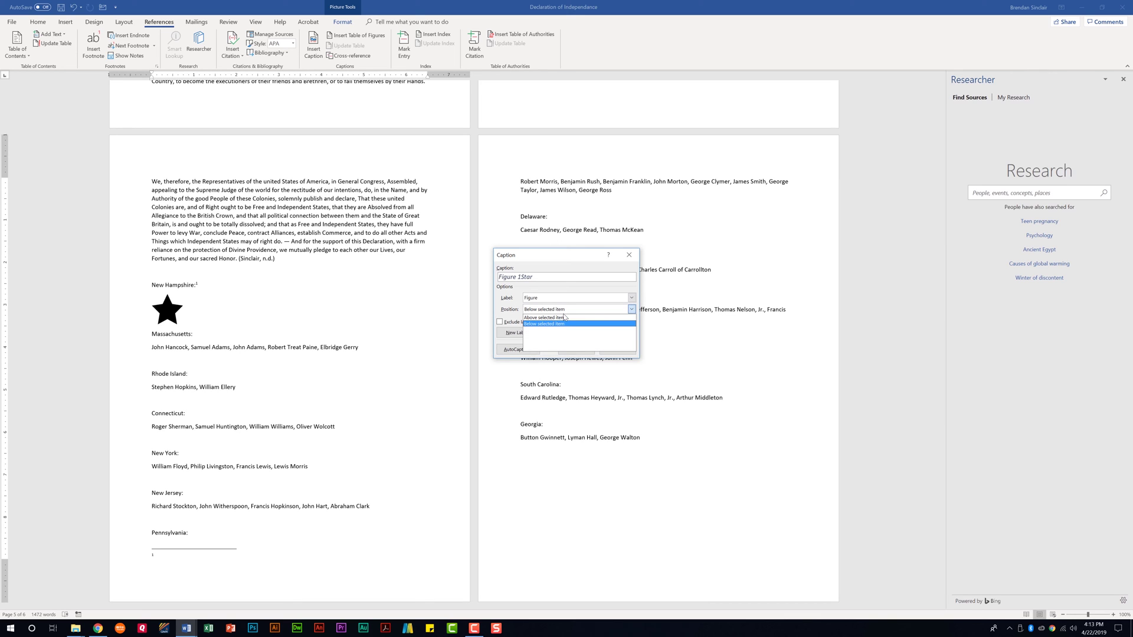
pyautogui.click(506, 304)
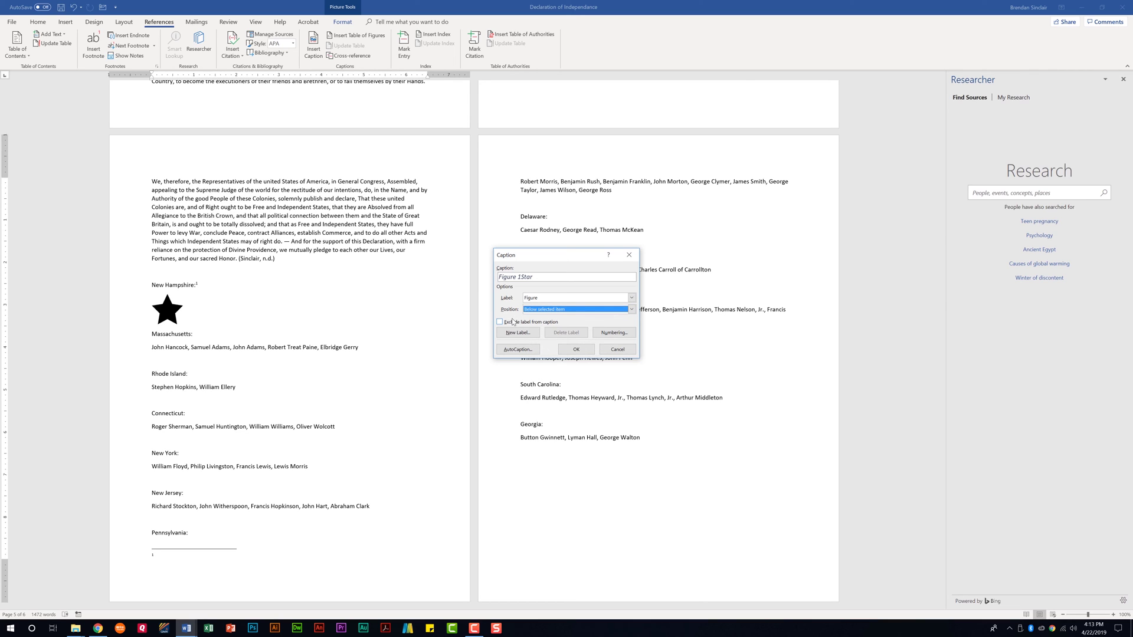
pyautogui.click(569, 349)
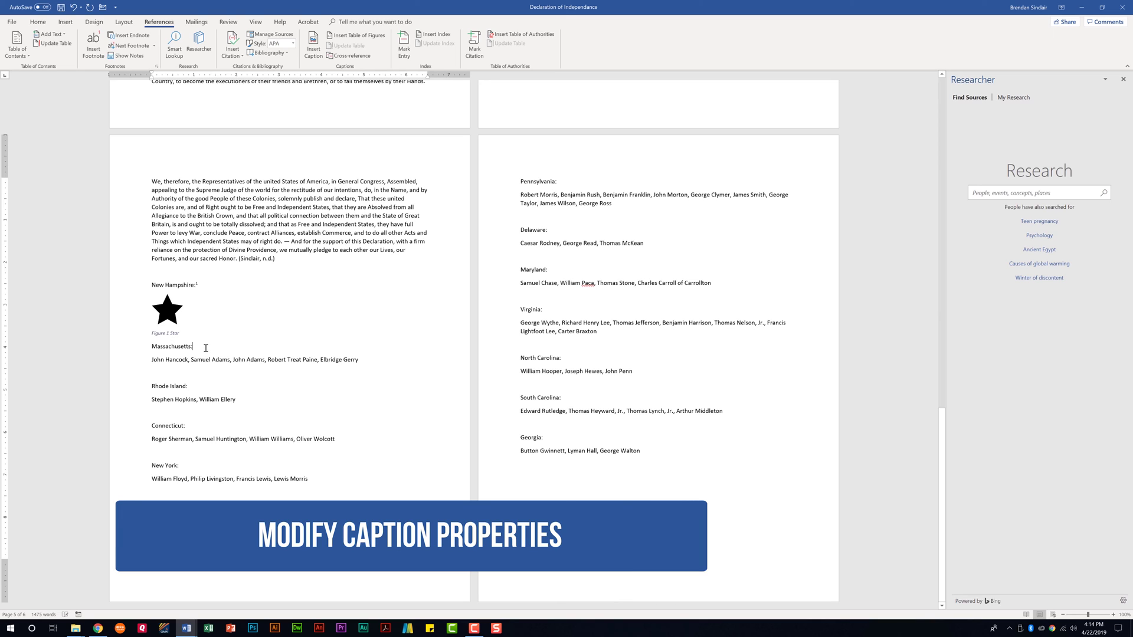
pyautogui.tripleClick(168, 334)
pyautogui.click(168, 334)
pyautogui.rightClick(168, 334)
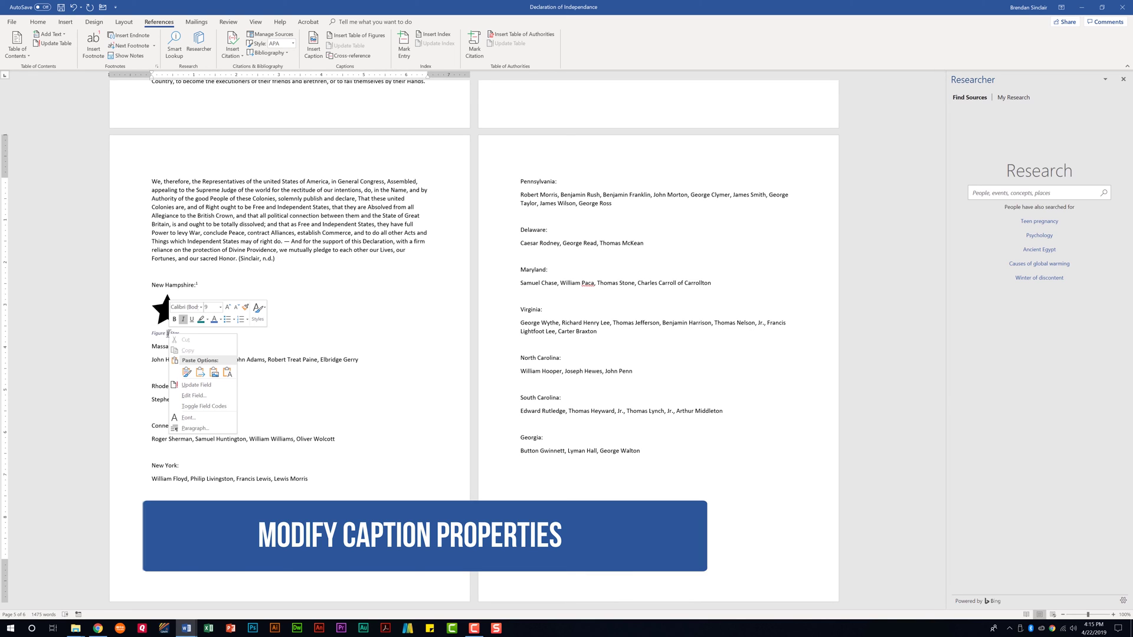
pyautogui.click(195, 396)
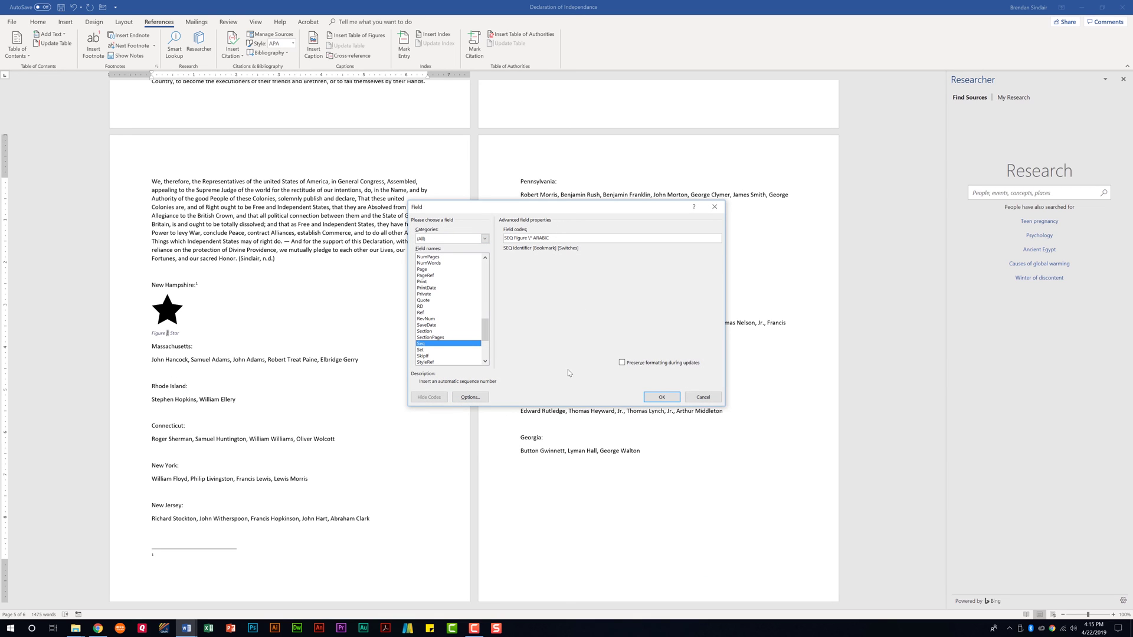
pyautogui.click(703, 398)
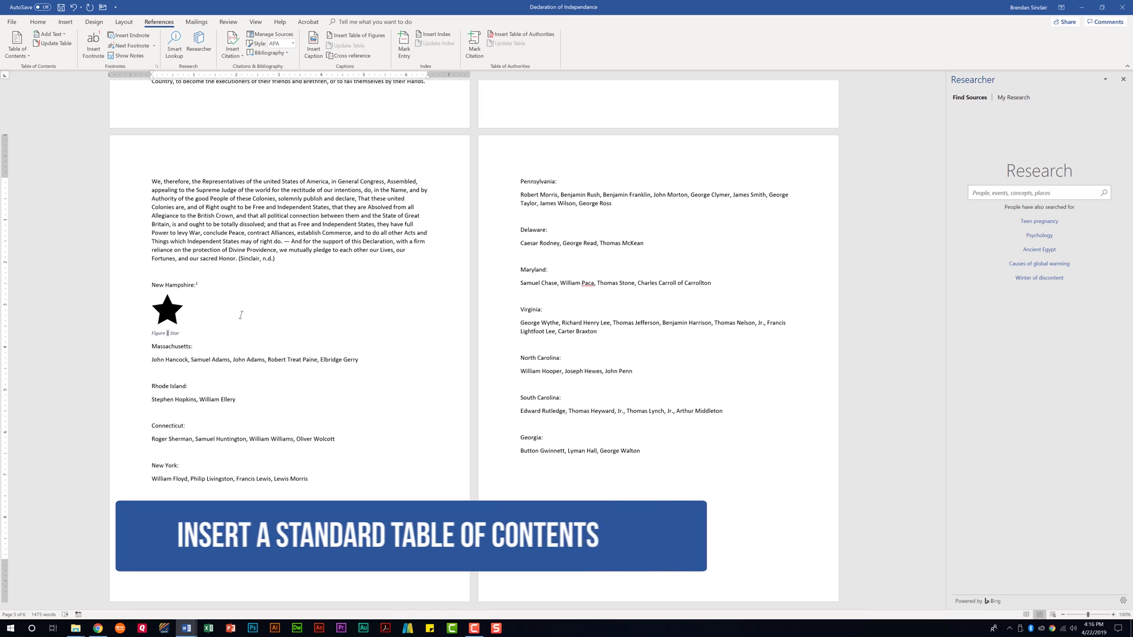
# - Add a line after George Walton and insert a custom table of contents with dotted leaders, From template format
pyautogui.click(638, 489)
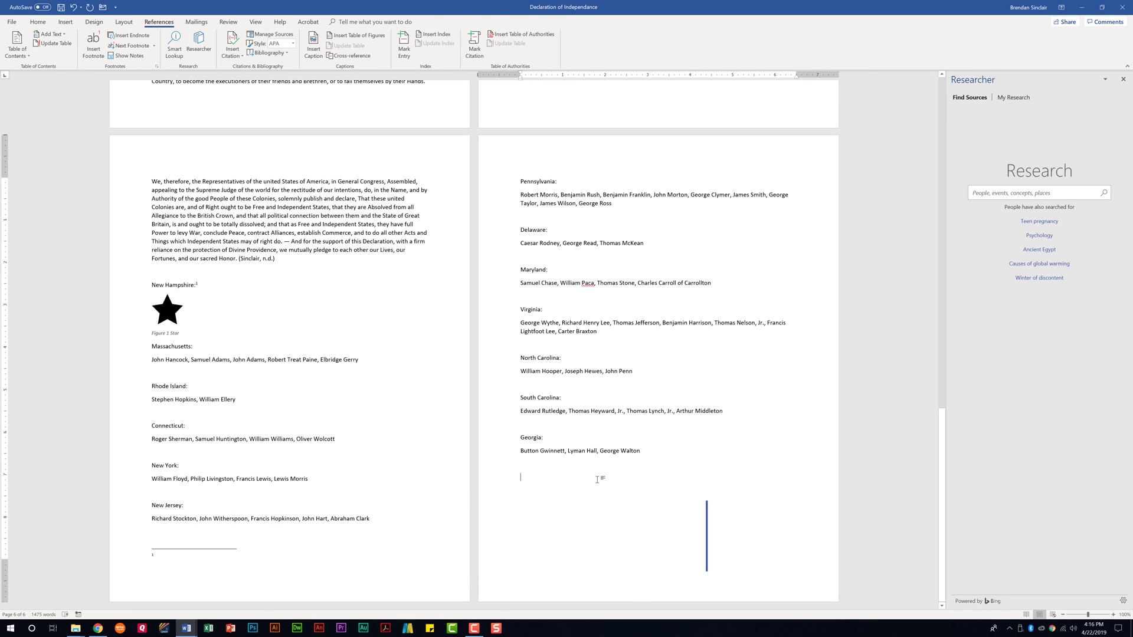
pyautogui.press('Return')
pyautogui.press('Return')
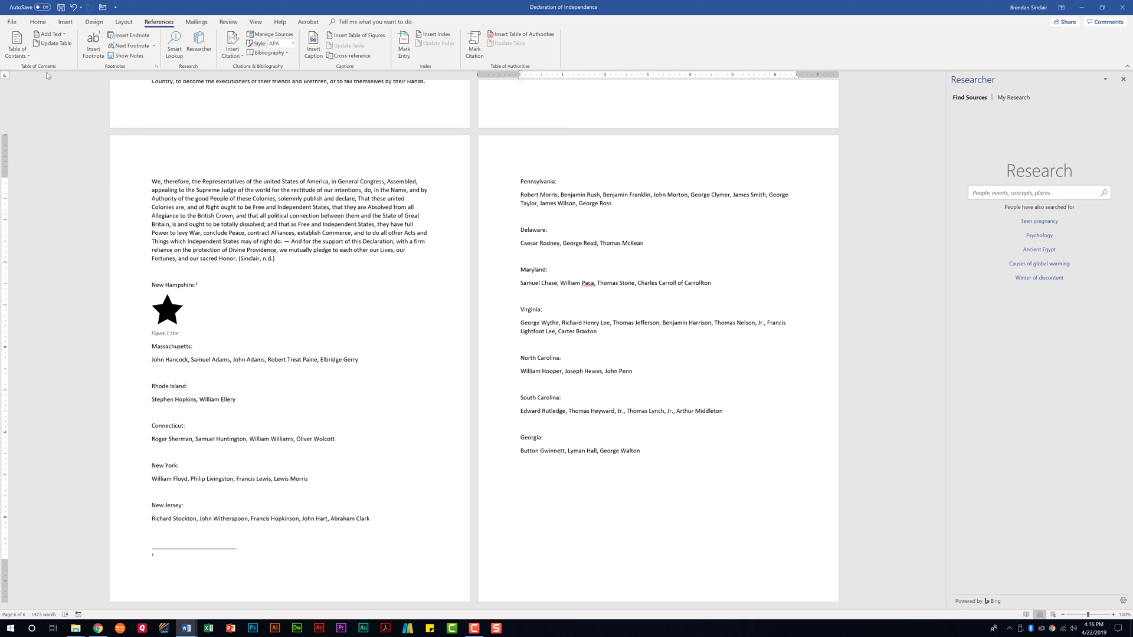
pyautogui.click(30, 56)
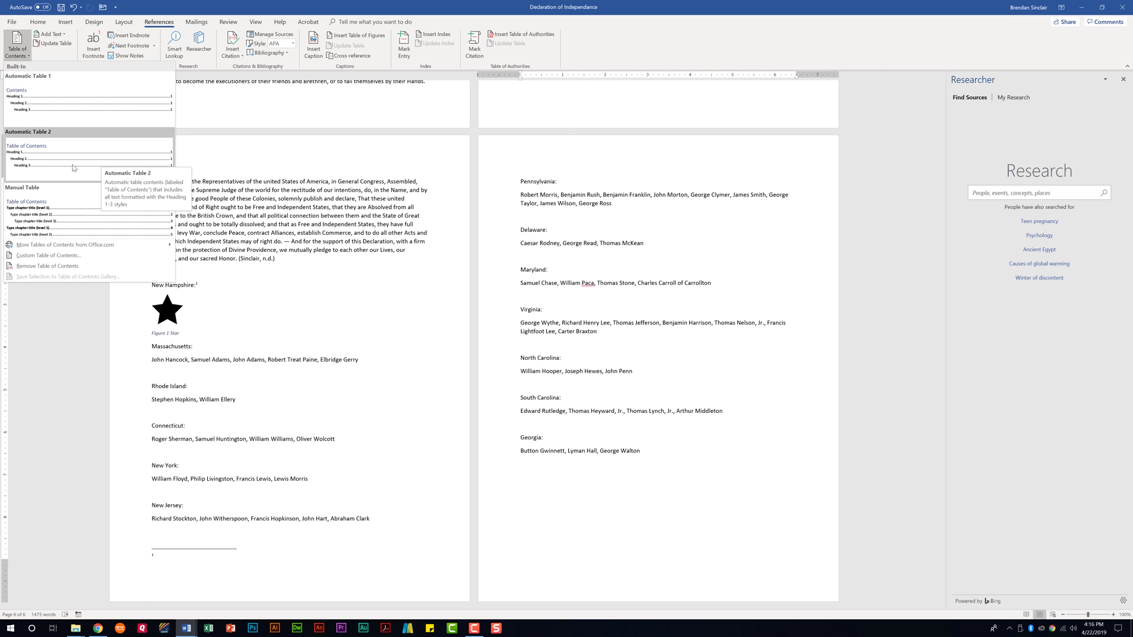
pyautogui.click(92, 258)
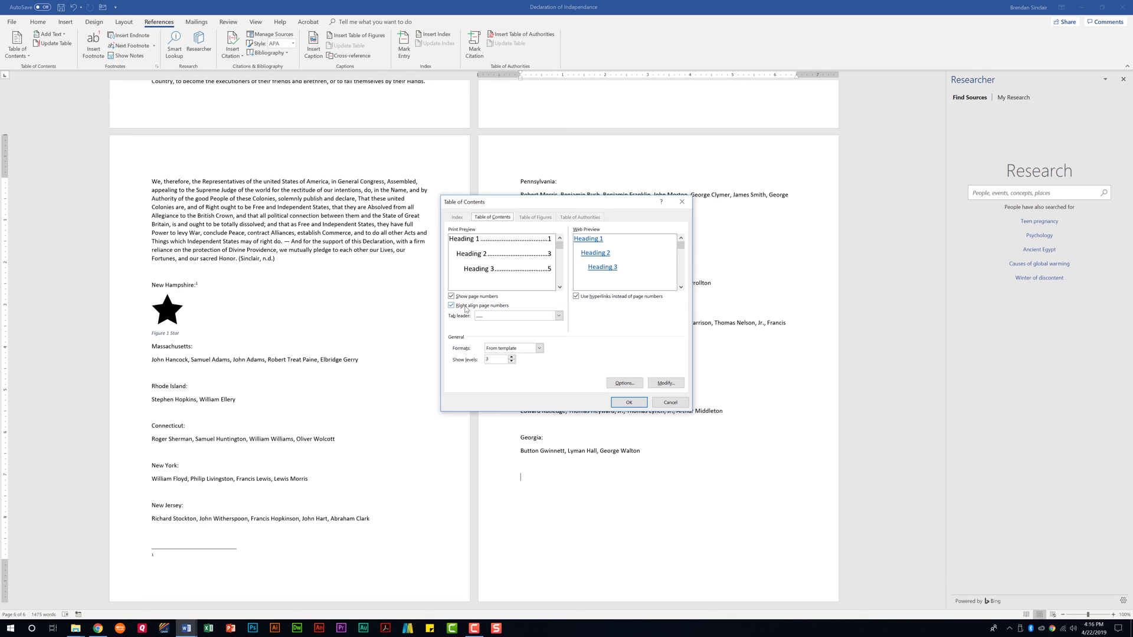
pyautogui.click(506, 318)
pyautogui.click(505, 319)
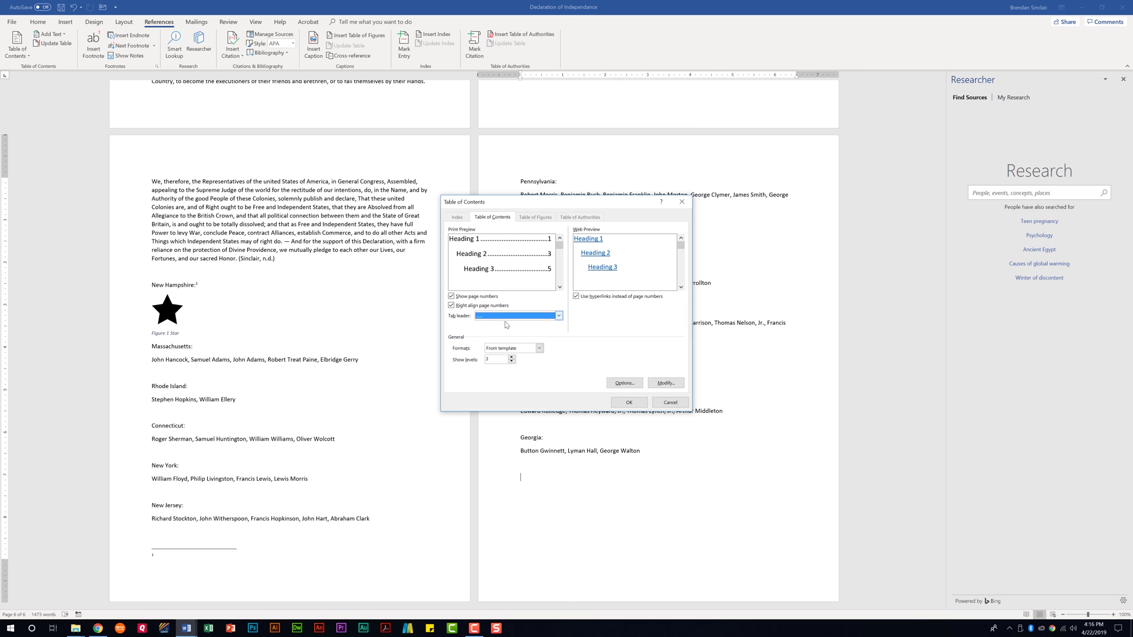
pyautogui.click(523, 349)
pyautogui.click(506, 355)
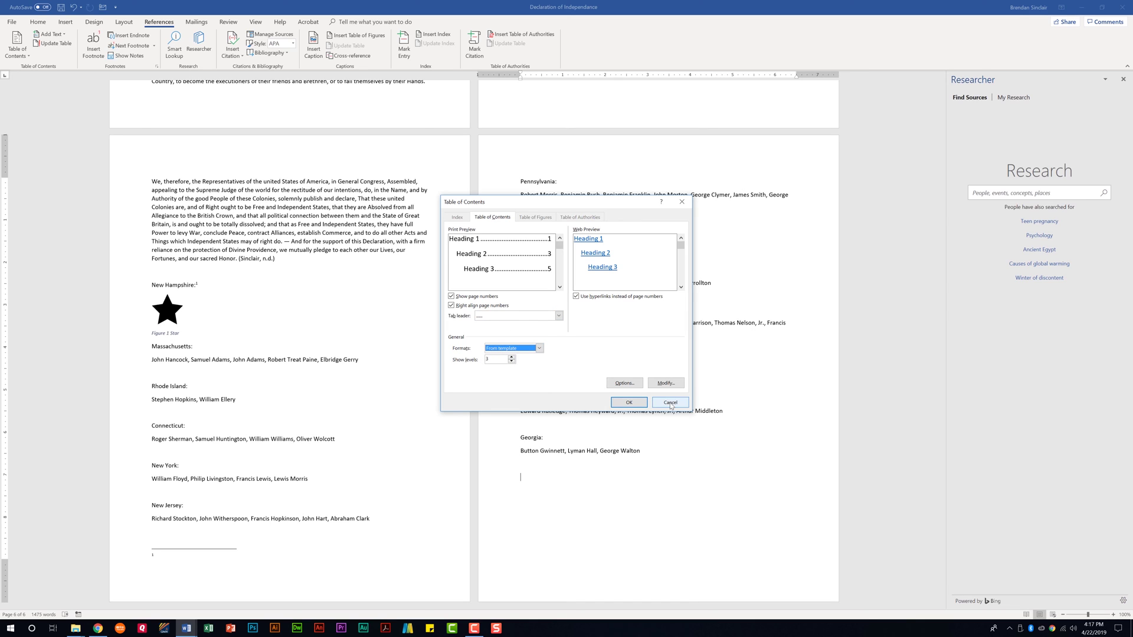
pyautogui.click(629, 402)
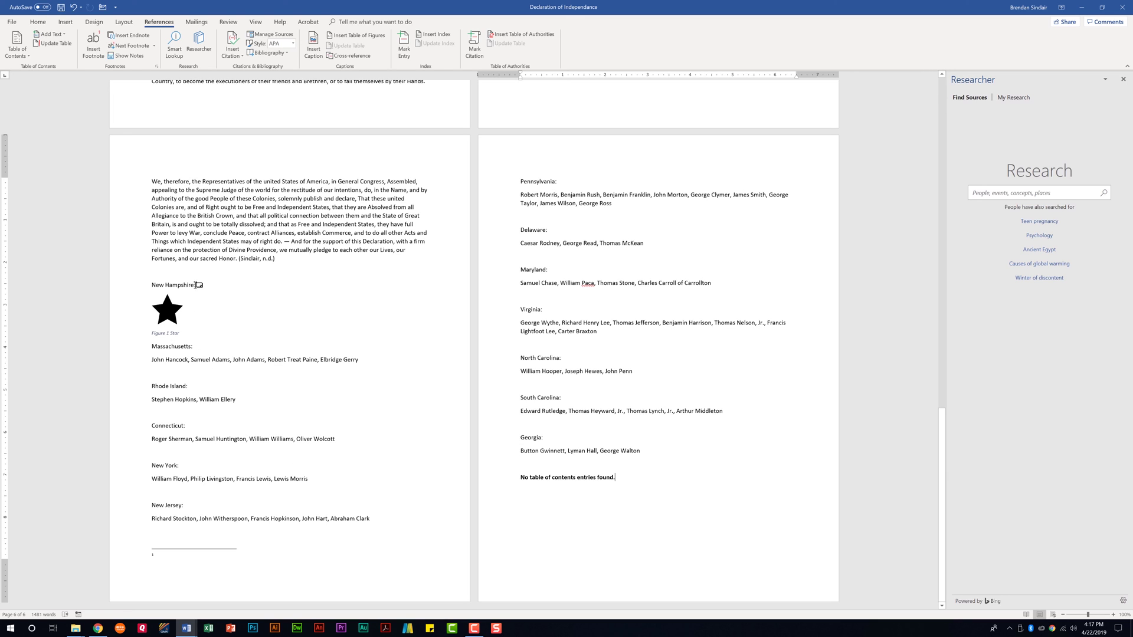
# - Apply the Heading 1 style to the 'New Hampshire:' and 'Massachusetts:' labels
pyautogui.moveTo(196, 286)
pyautogui.moveTo(196, 285); pyautogui.dragTo(147, 286)
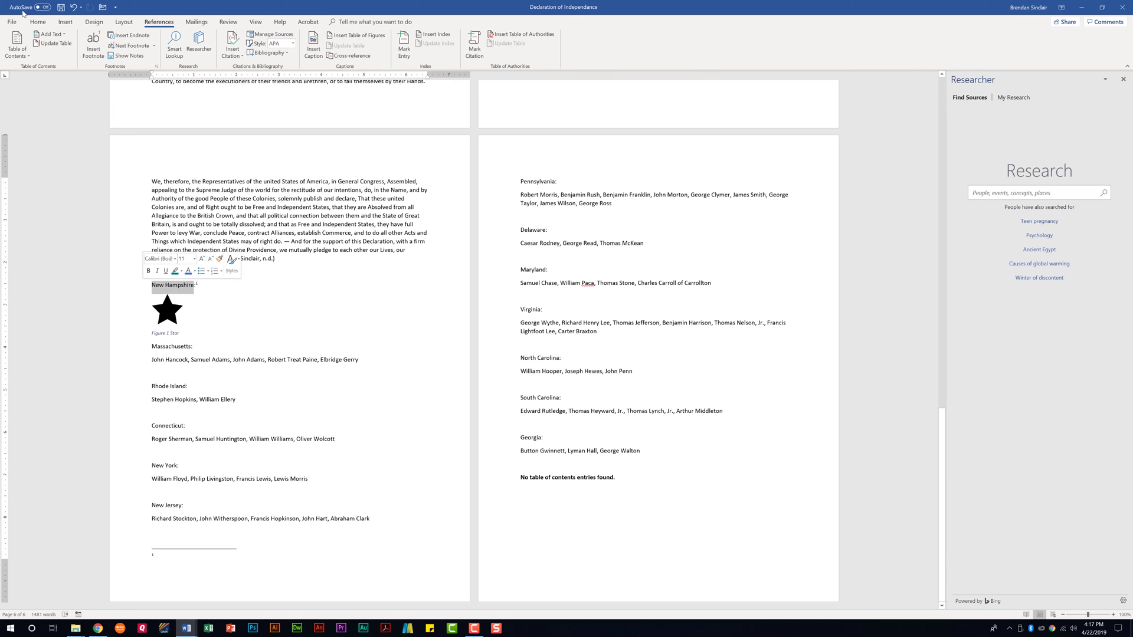
pyautogui.click(38, 24)
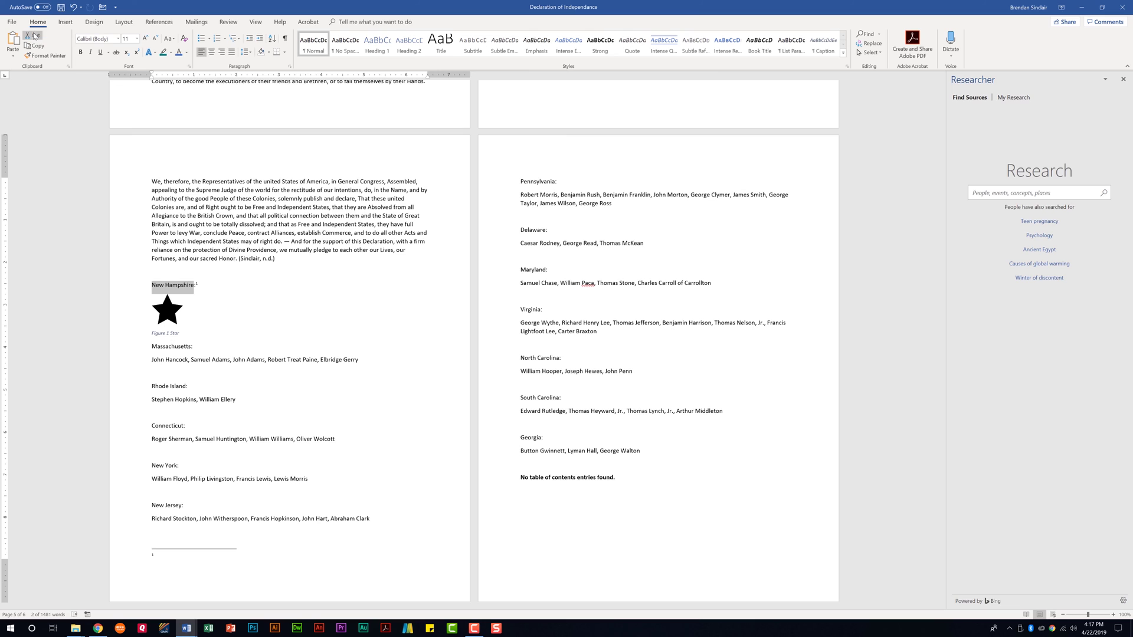
pyautogui.click(378, 48)
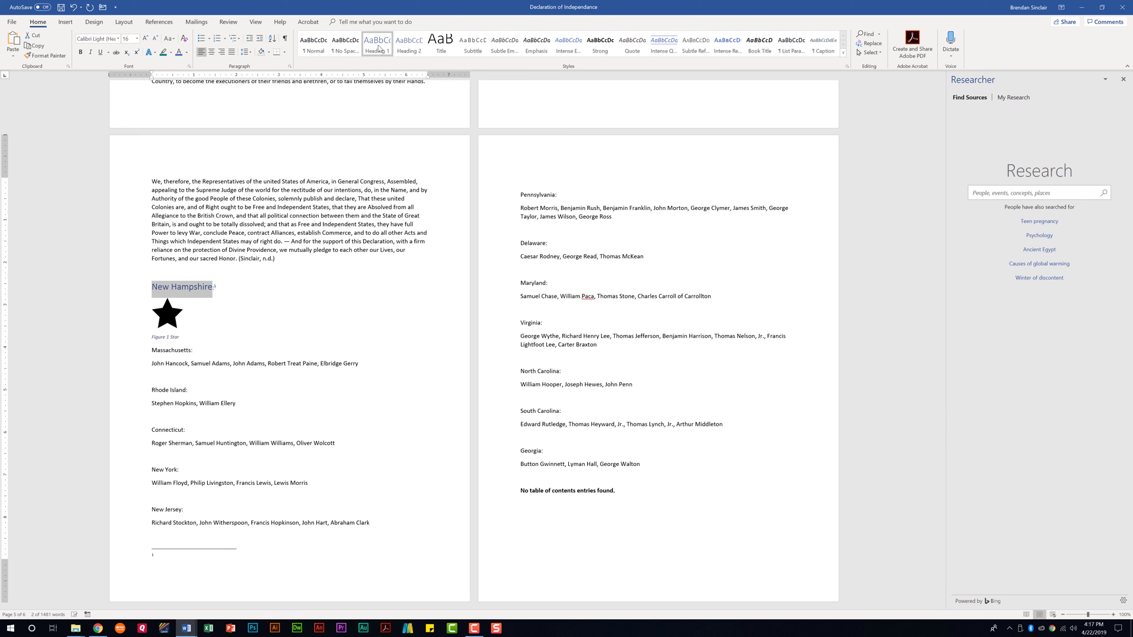
pyautogui.moveTo(191, 350); pyautogui.dragTo(152, 350)
pyautogui.click(373, 44)
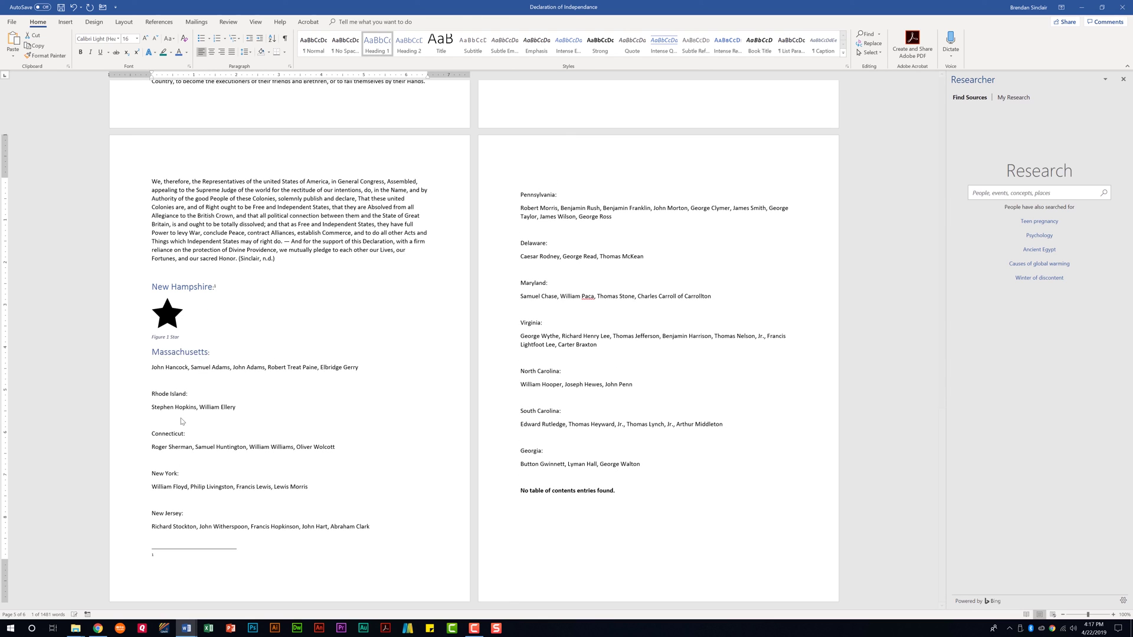
pyautogui.click(594, 494)
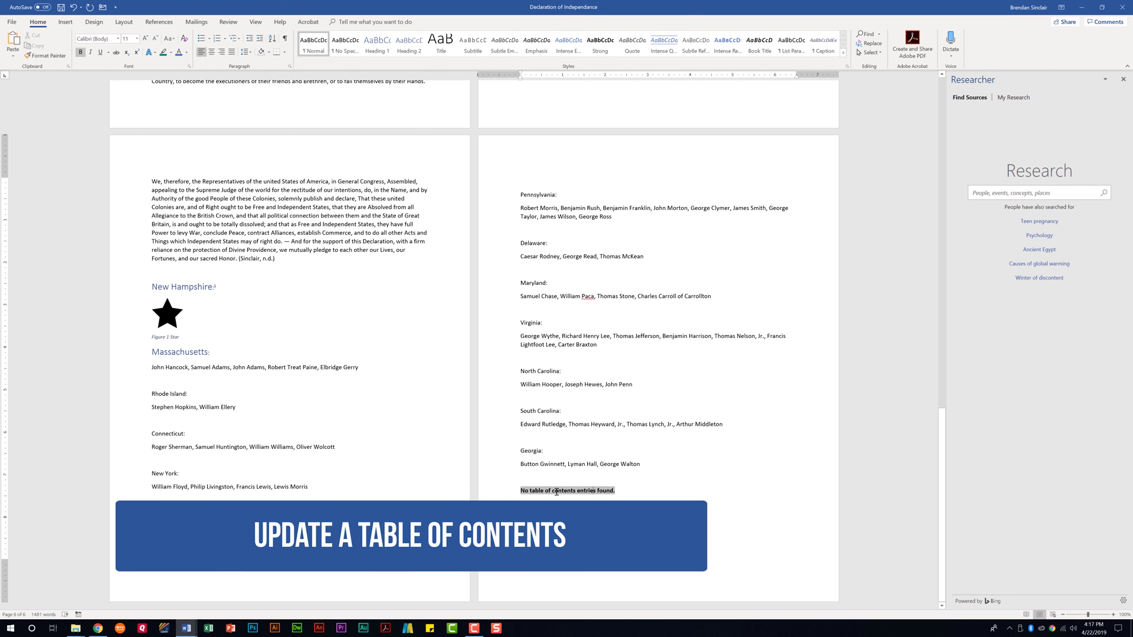
# - Update the table of contents field so it lists both headings on page 5
pyautogui.rightClick(557, 491)
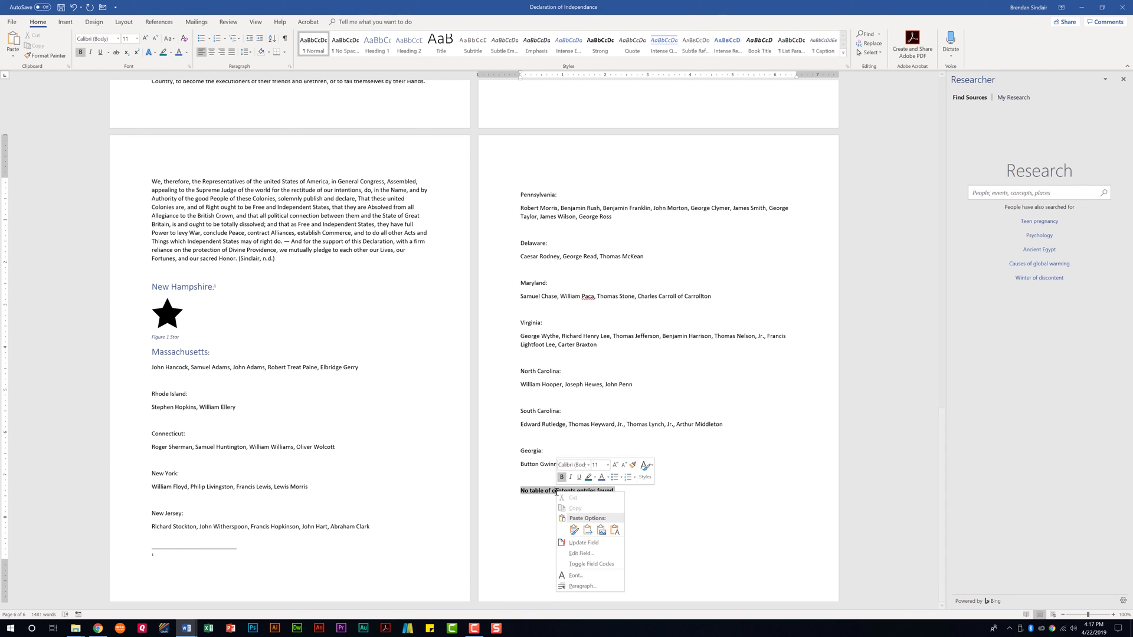
pyautogui.click(604, 543)
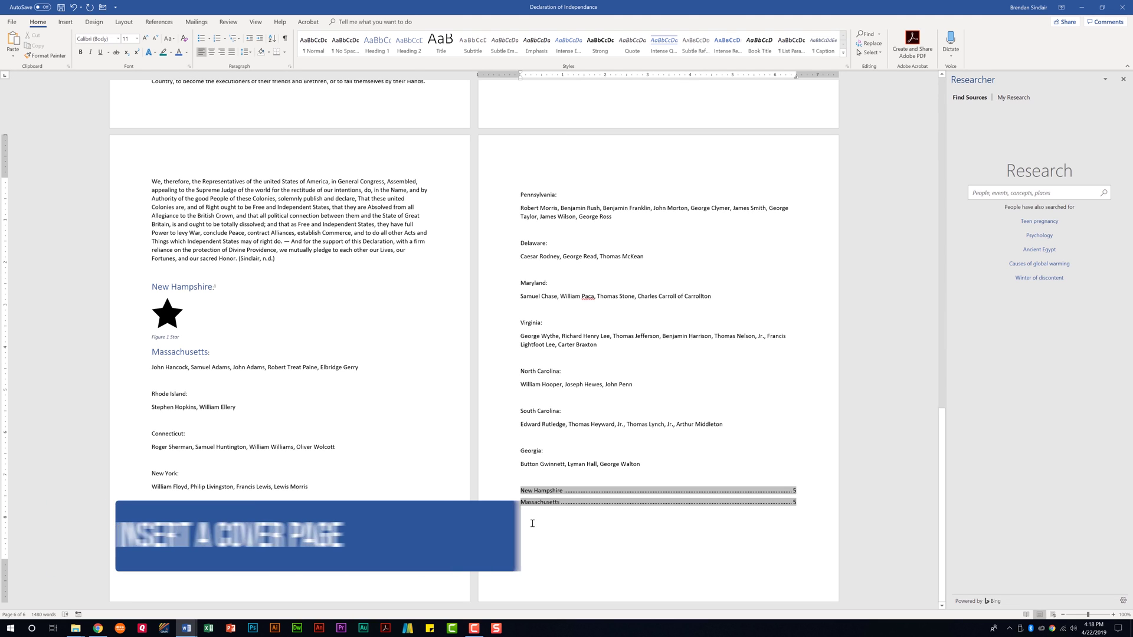
# - Insert the built-in Austin cover page with abstract, title, subtitle and author placeholders
pyautogui.click(159, 22)
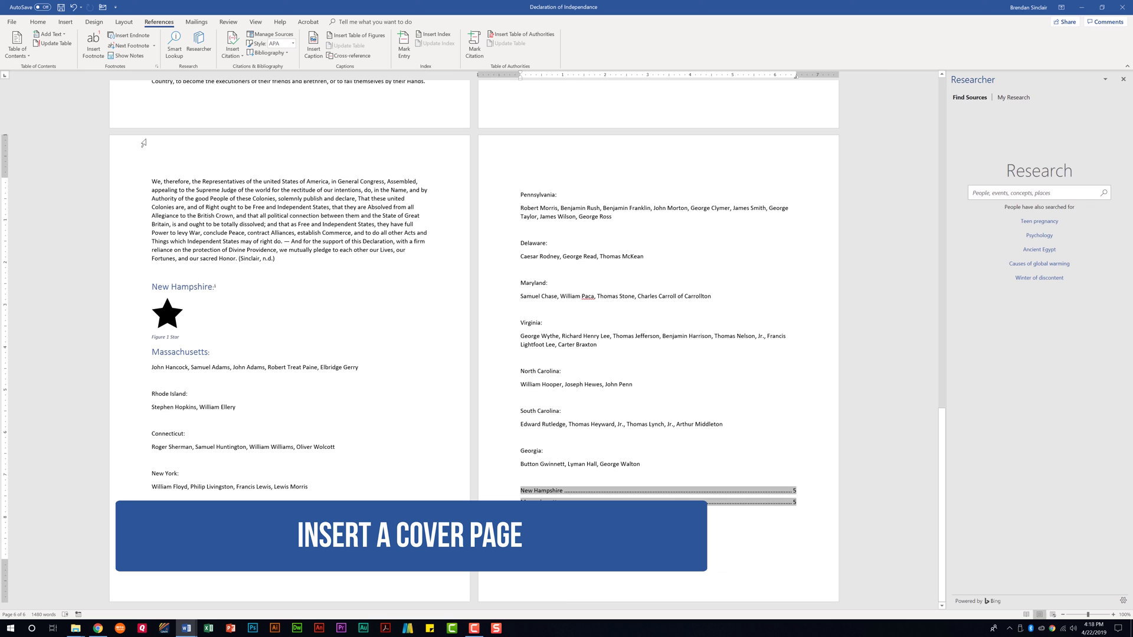
pyautogui.click(66, 23)
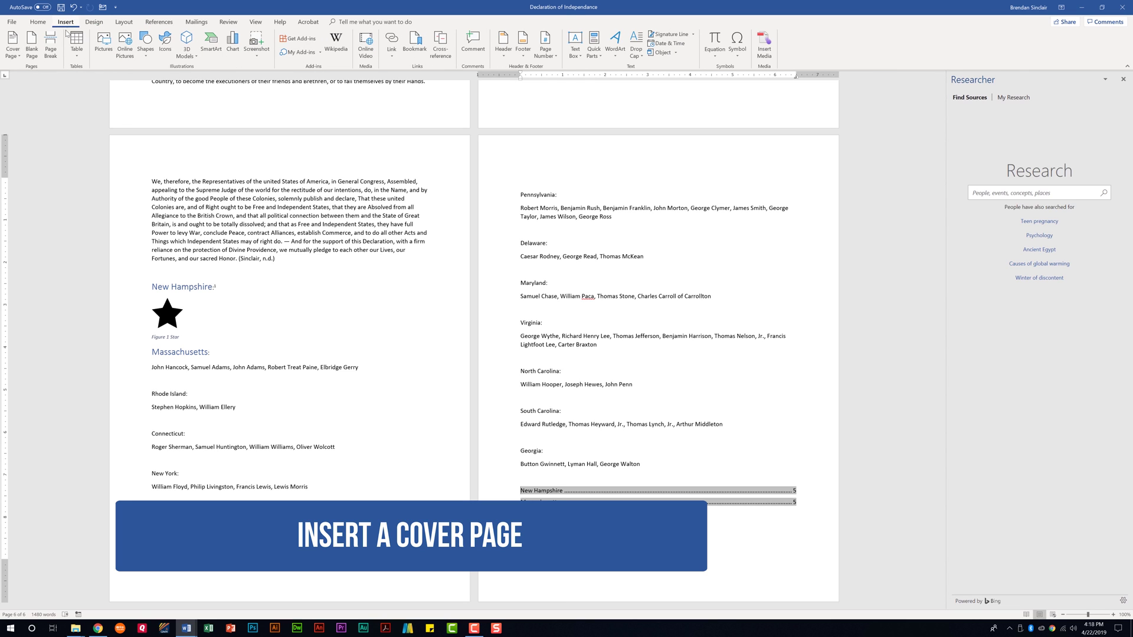
pyautogui.click(16, 57)
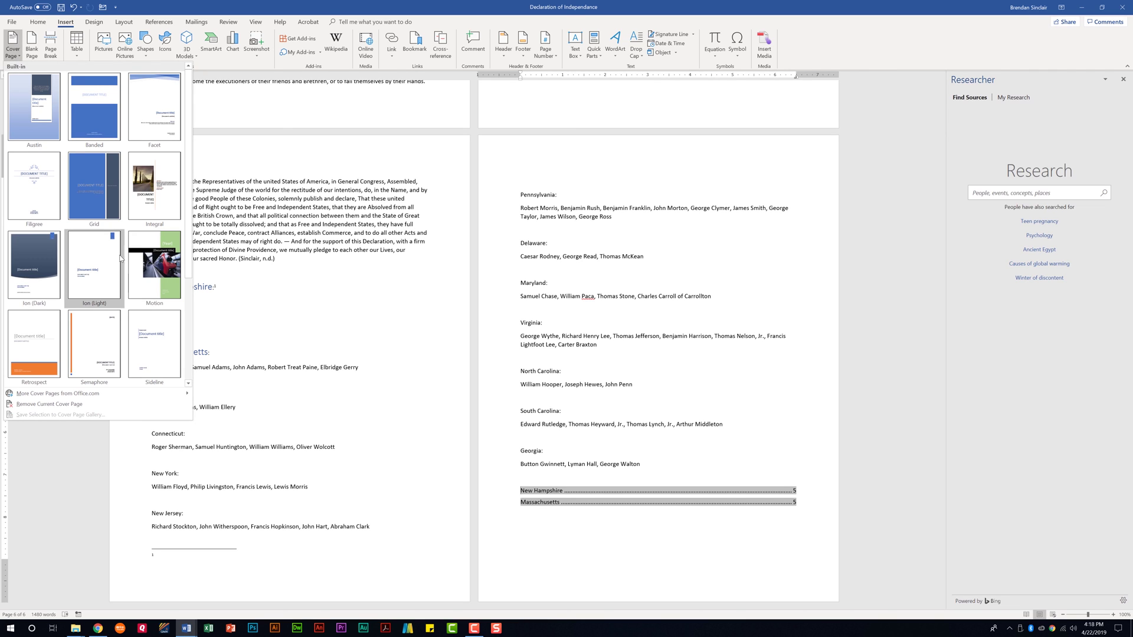
pyautogui.scroll(-2, 114, 283)
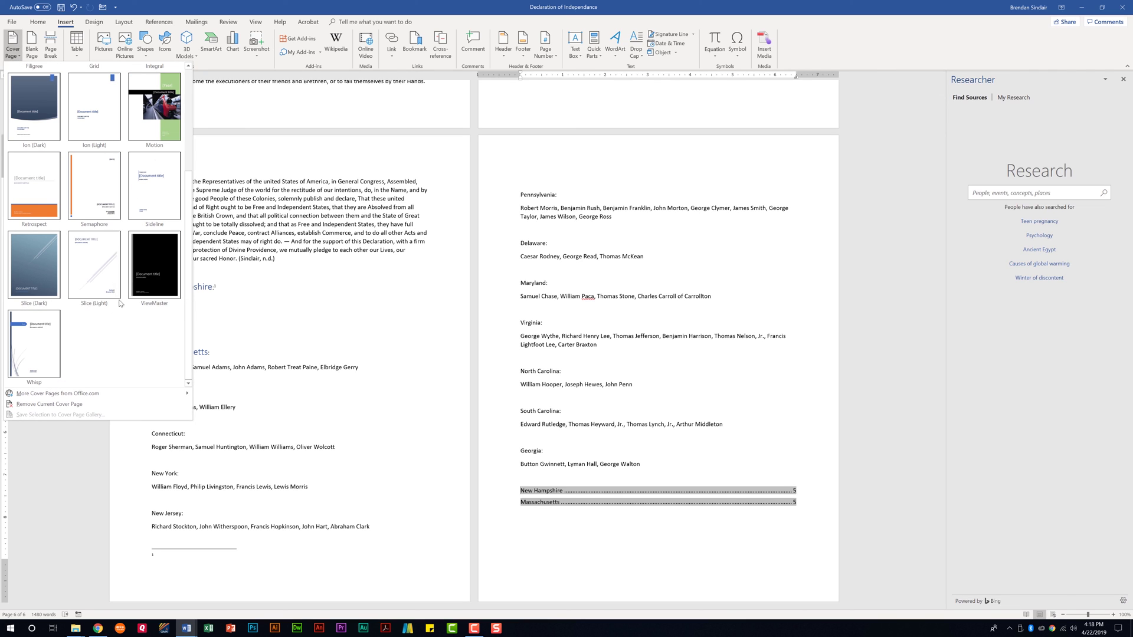
pyautogui.scroll(2, 88, 349)
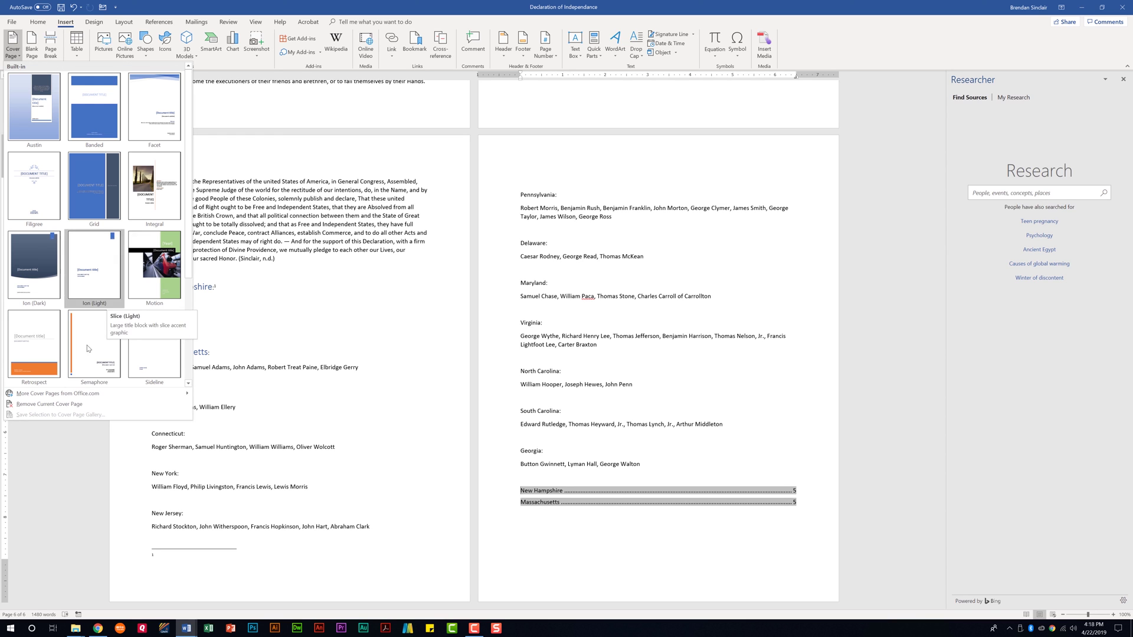
pyautogui.click(35, 104)
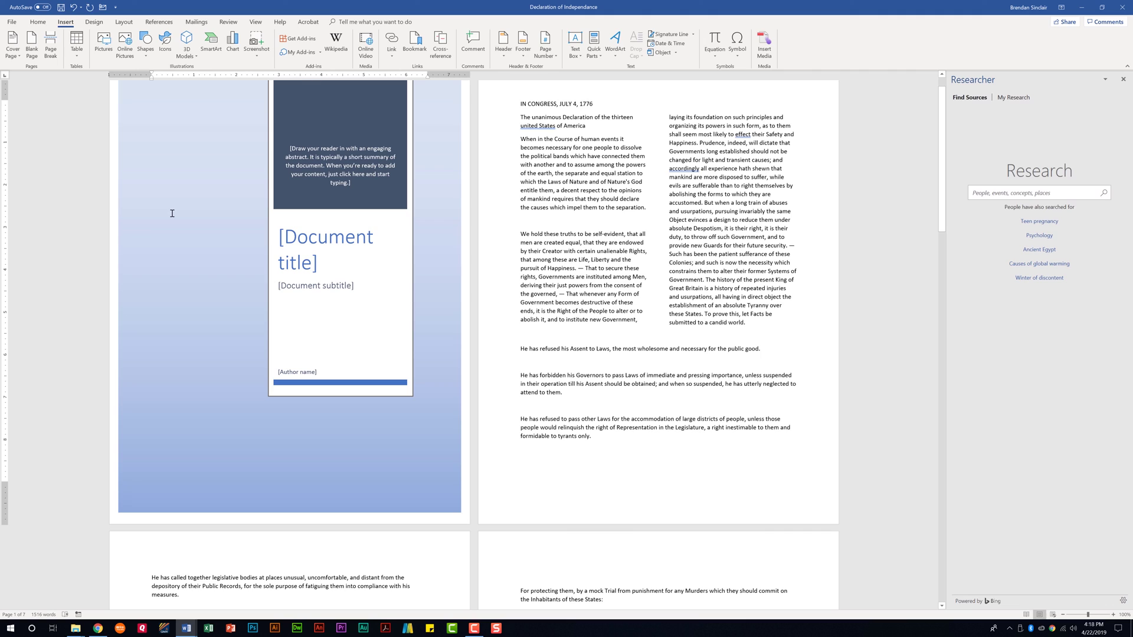